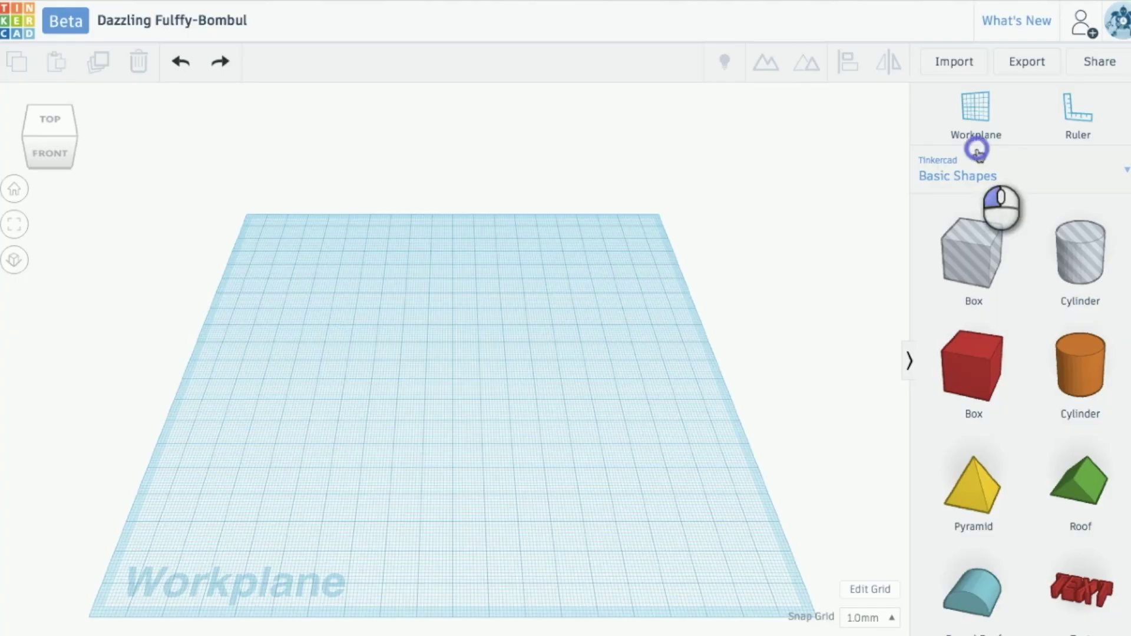
- Add a Hand Grip Cut Out from the Connectors library to the workplane
left_click(975, 179)
left_click(969, 303)
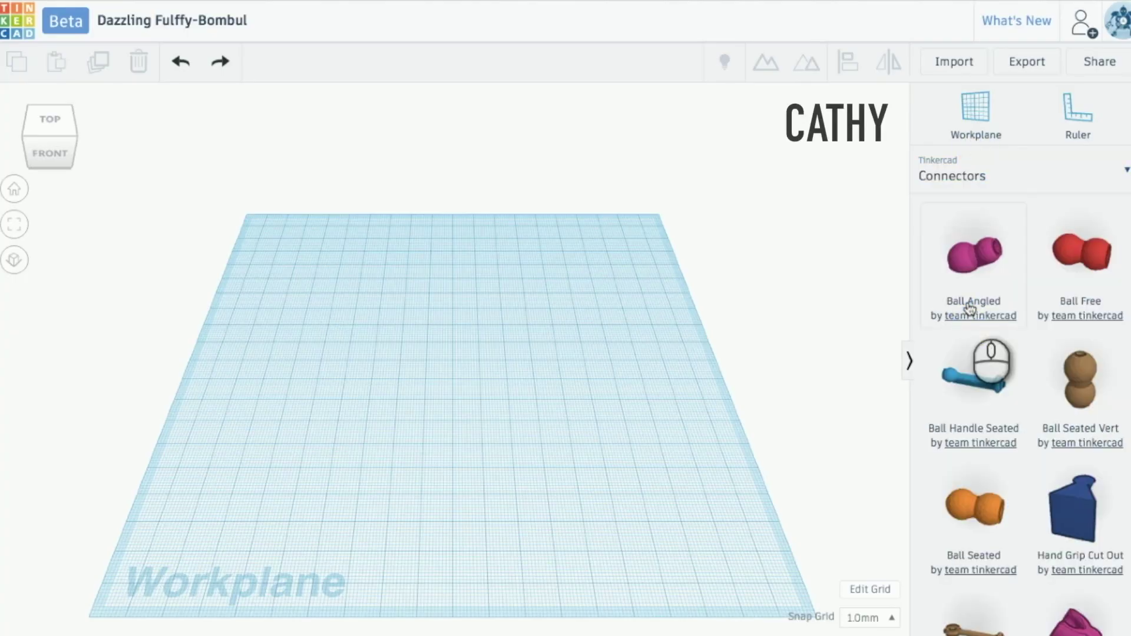
left_click_drag(1097, 506, 530, 392)
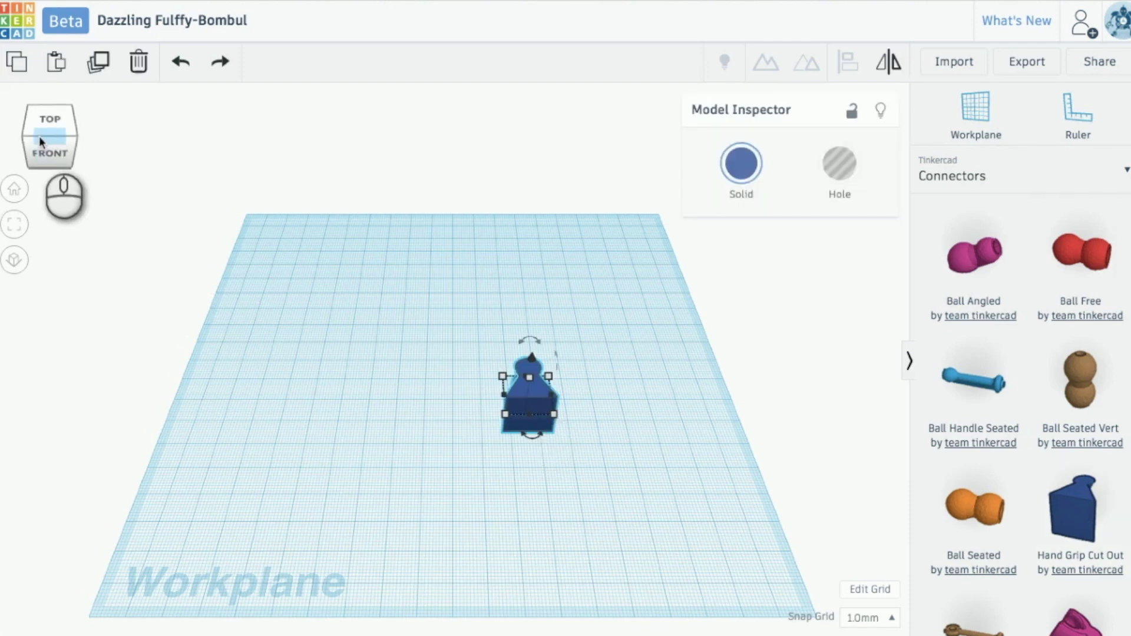
- From an angled view, rotate the hand grip -90°
left_click_drag(39, 136, 22, 140)
left_click(22, 140)
left_click_drag(559, 307, 457, 295)
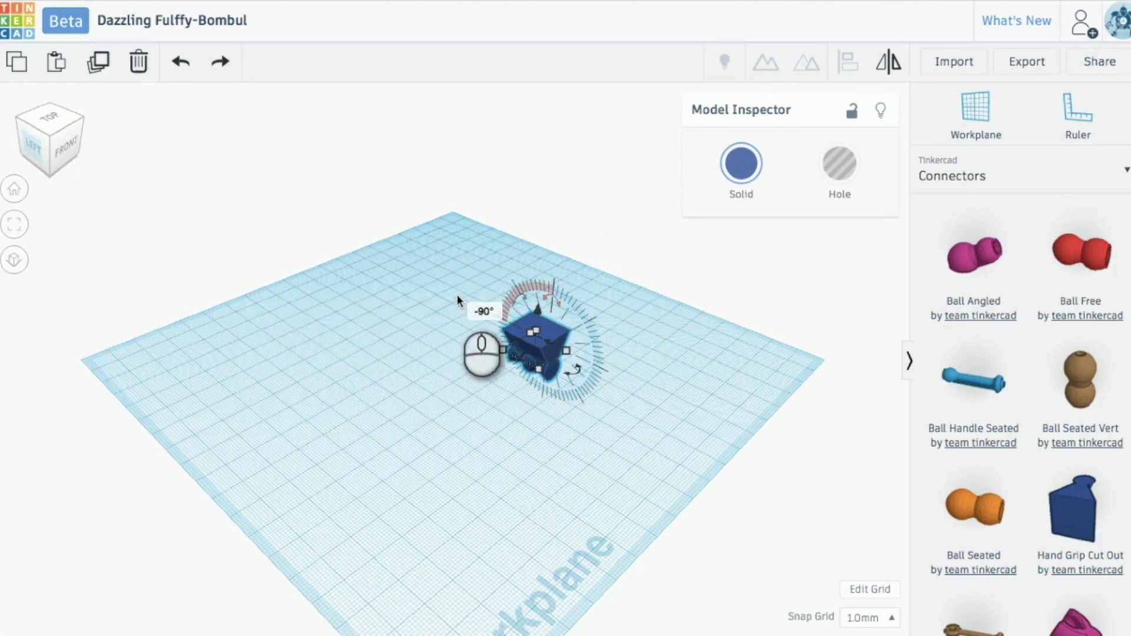
- Duplicate the hand grip and nudge the copy well to the left of the original
left_click(507, 376)
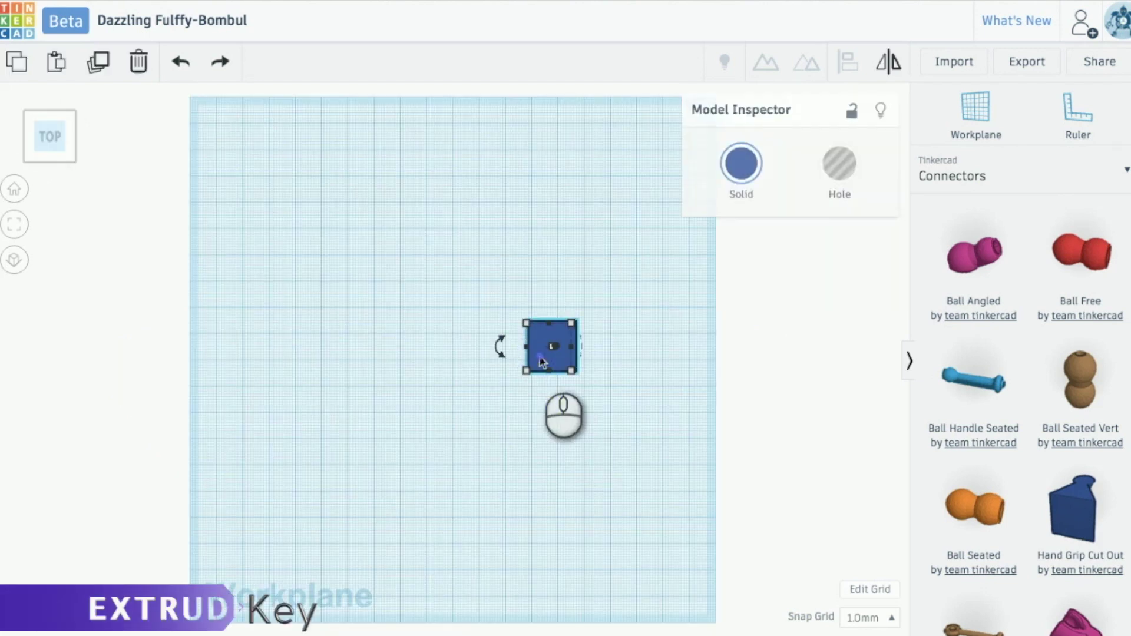
key("e")
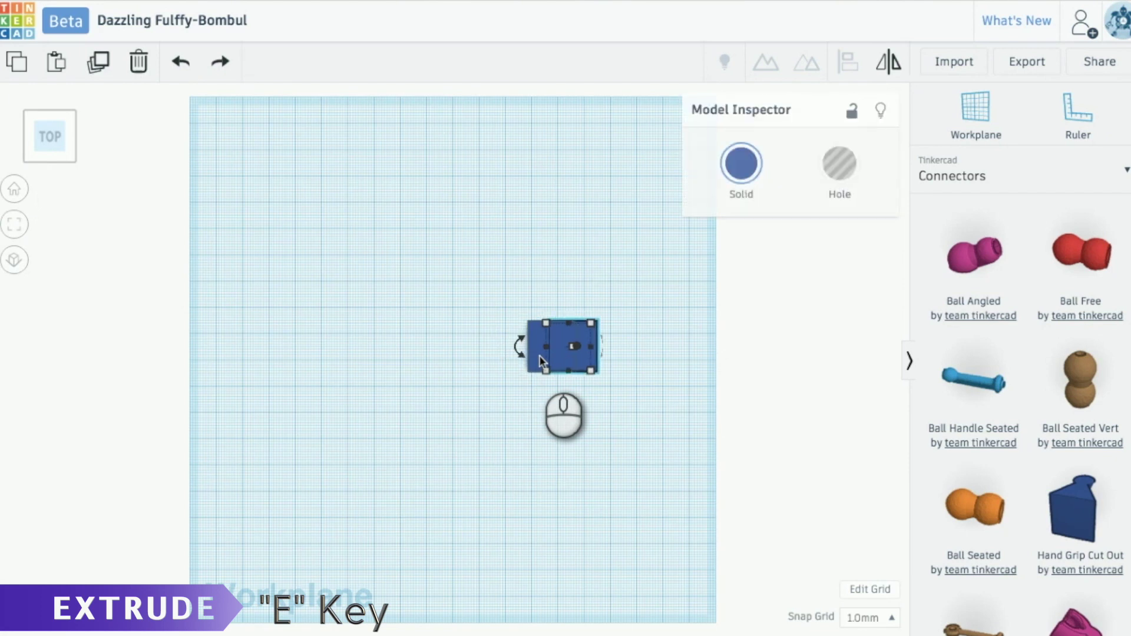
key("ctrl+v")
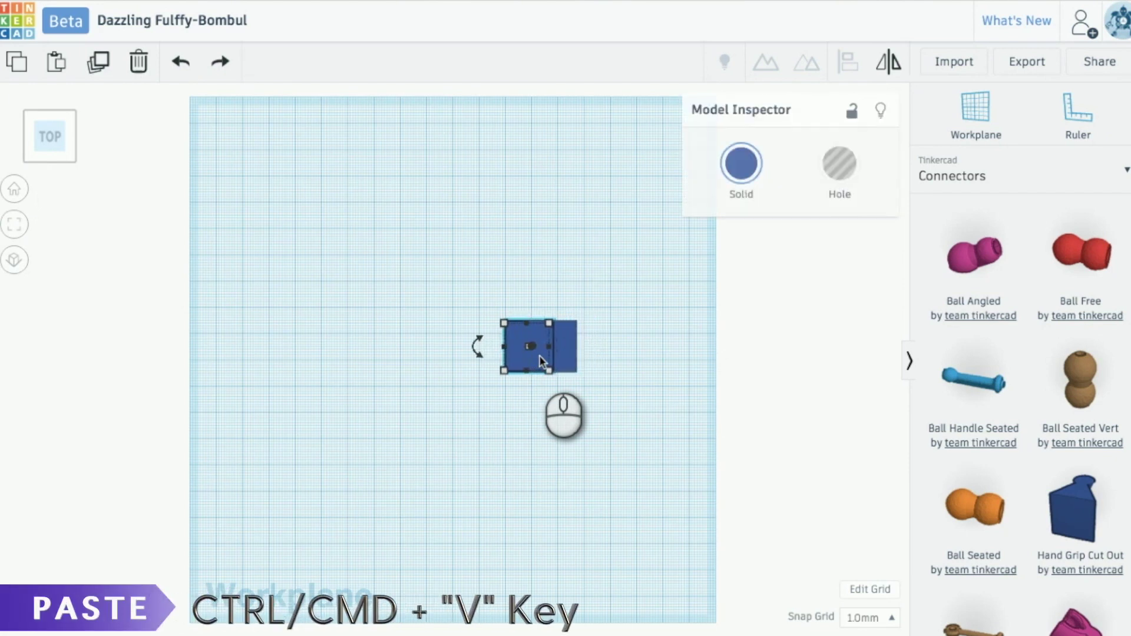
key("Left")
key("Left")
key("Left")
key("Left")
key("Left")
key("Left")
key("Left")
key("Left")
key("Left")
key("Left")
key("Left")
key("Left")
key("Left")
key("Left")
key("Left")
key("Left")
key("Left")
key("Left")
key("Left")
key("Left")
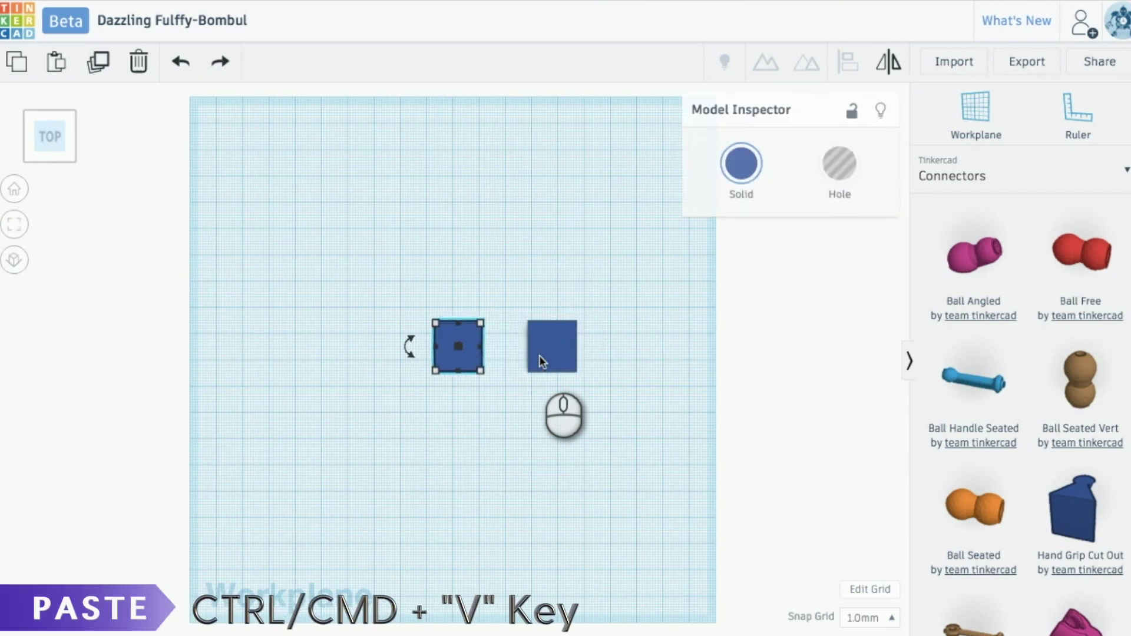
key("Left")
key("Left")
key("Left")
key("Left")
key("Left")
key("Left")
key("Left")
key("Left")
key("Left")
key("Left")
key("Left")
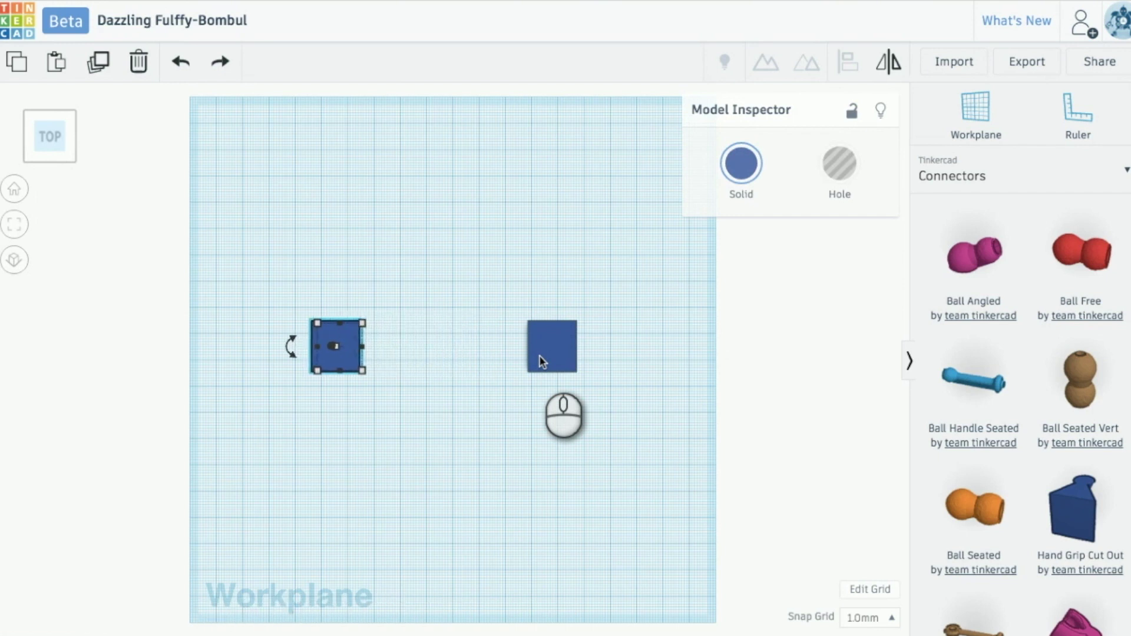
left_click(923, 533)
left_click_drag(918, 533, 818, 472)
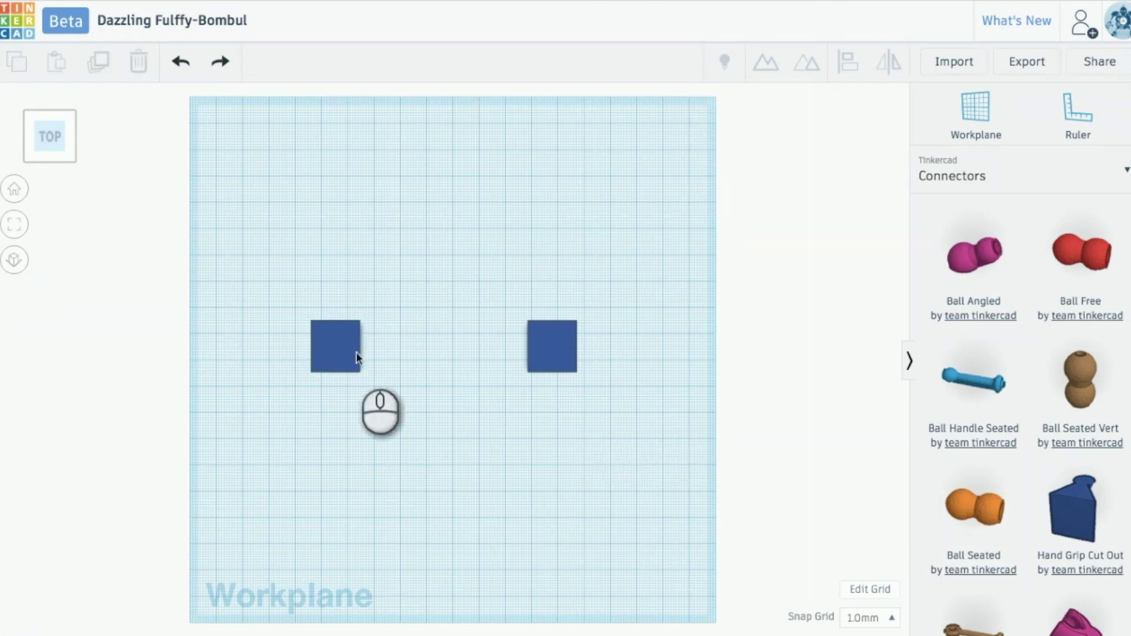
left_click(57, 160)
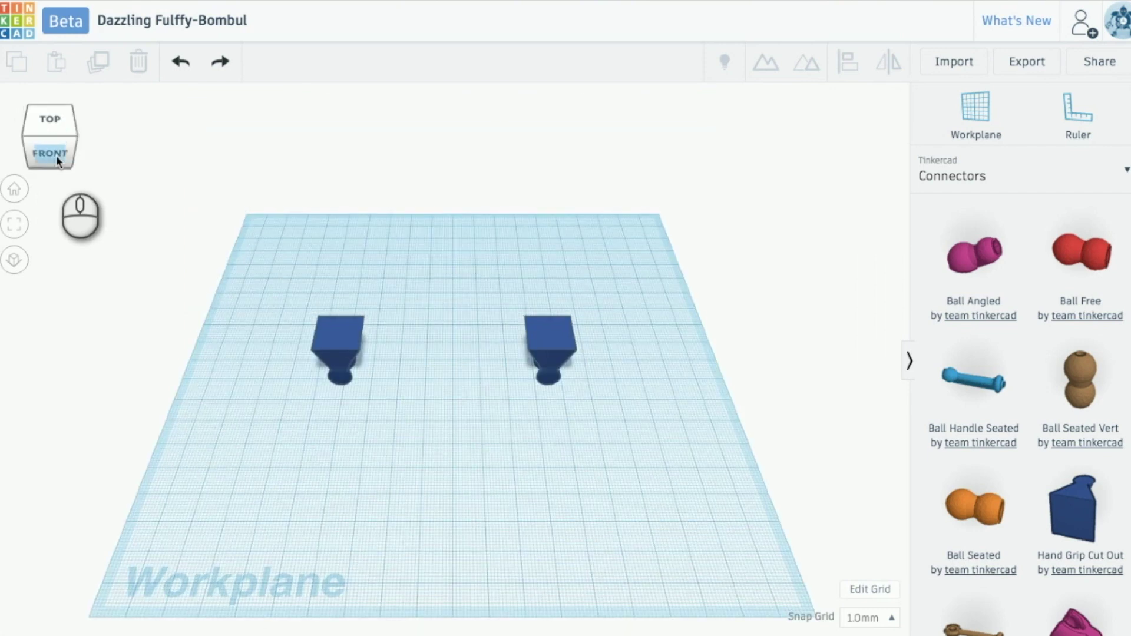
- In front view, box-select both hand grips and lift them about 20 mm
left_click(57, 157)
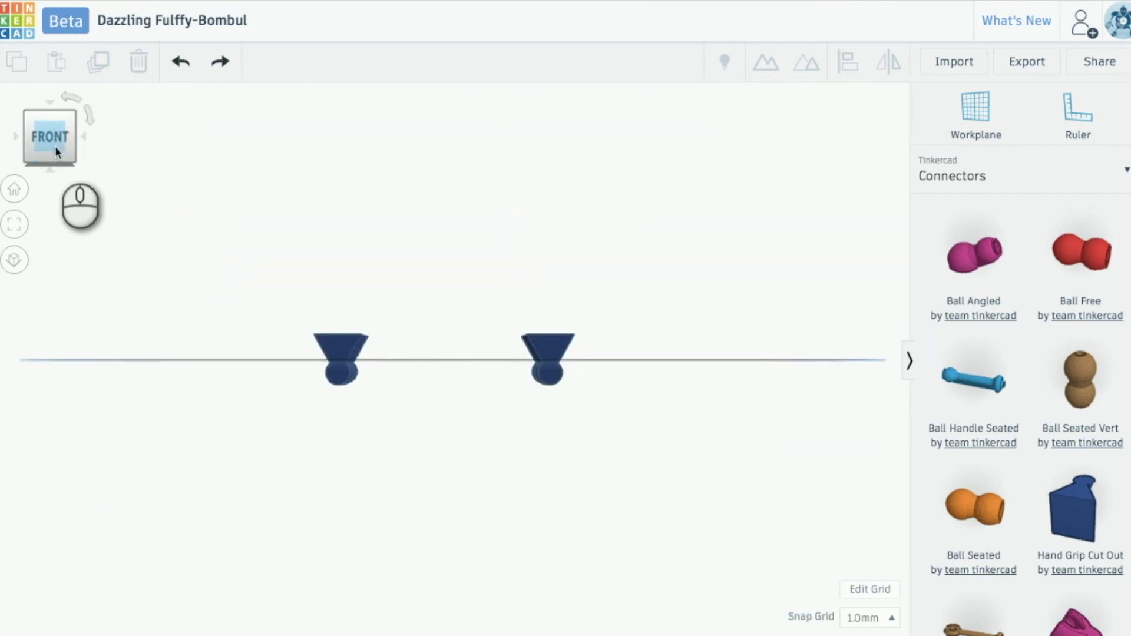
left_click_drag(240, 262, 619, 448)
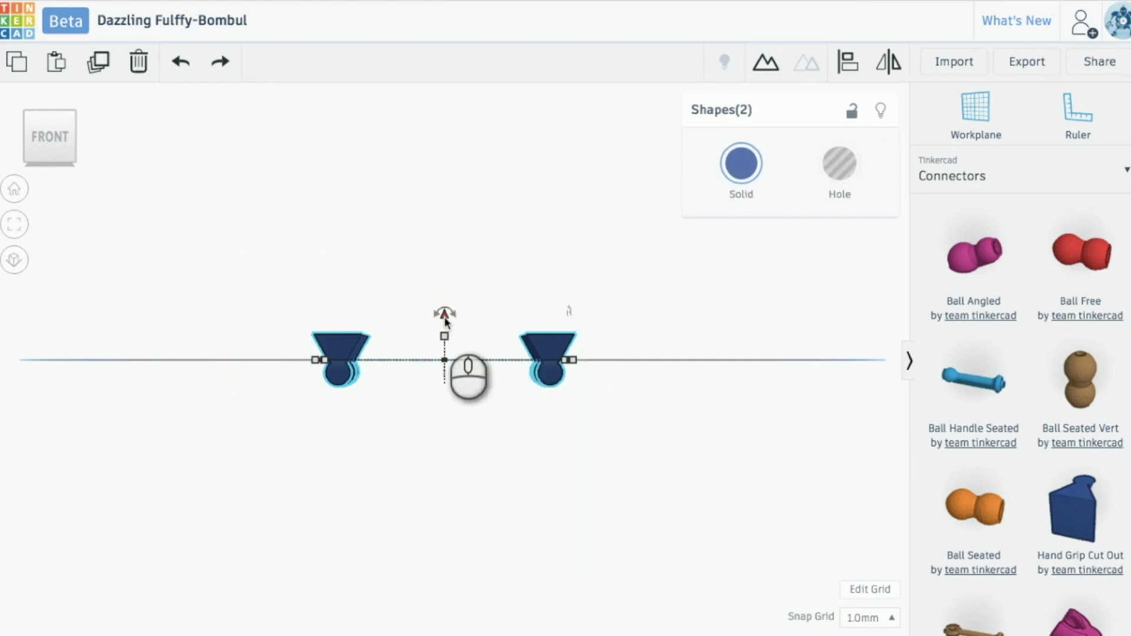
left_click_drag(444, 316, 441, 268)
left_click(747, 330)
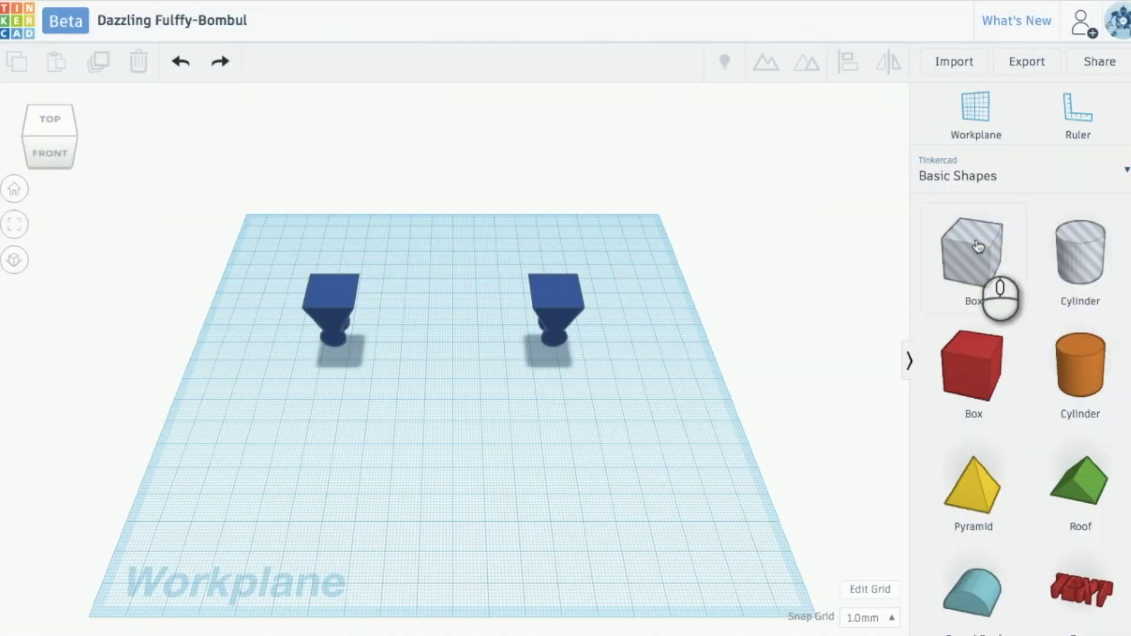
- Add a cylinder to the workplane and move it to the left
left_click_drag(1080, 365, 670, 460)
left_click_drag(507, 401, 412, 397)
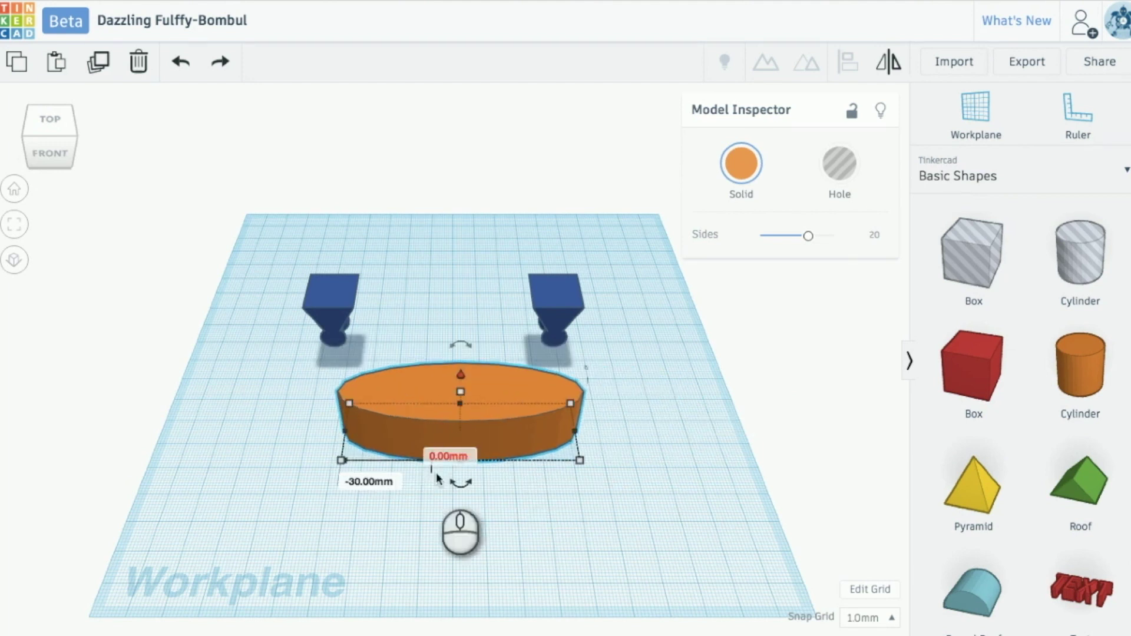
left_click(531, 472)
left_click(503, 432)
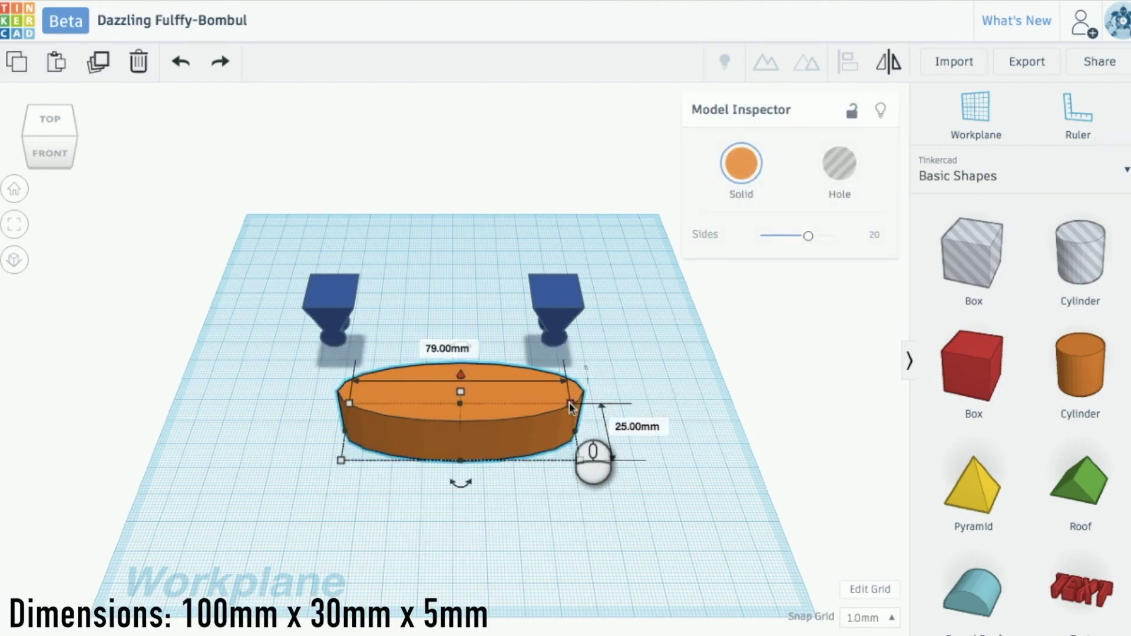
- Resize the cylinder to 100 mm wide, 30 mm deep and 5 mm high
left_click(448, 350)
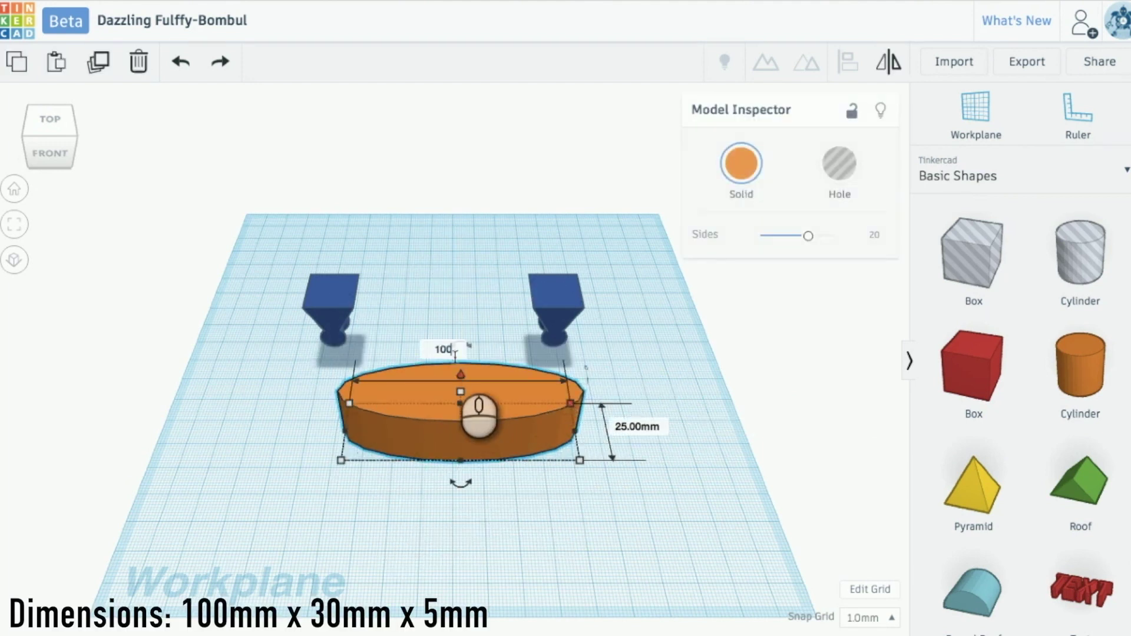
type("100")
key("Return")
left_click(697, 426)
type("30")
key("Return")
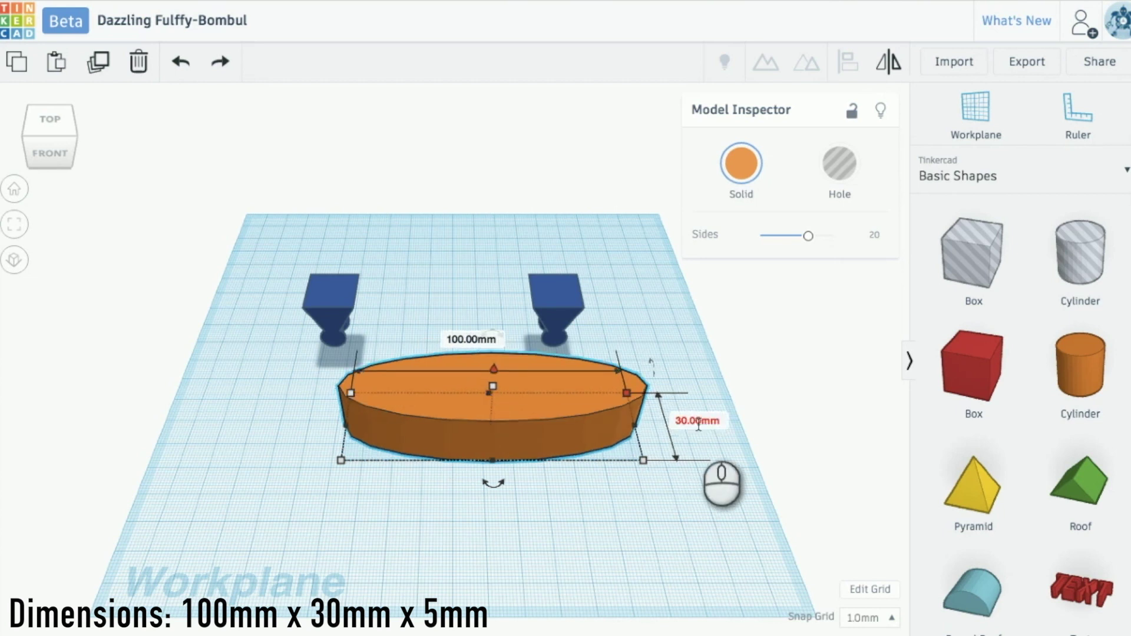
key("Tab")
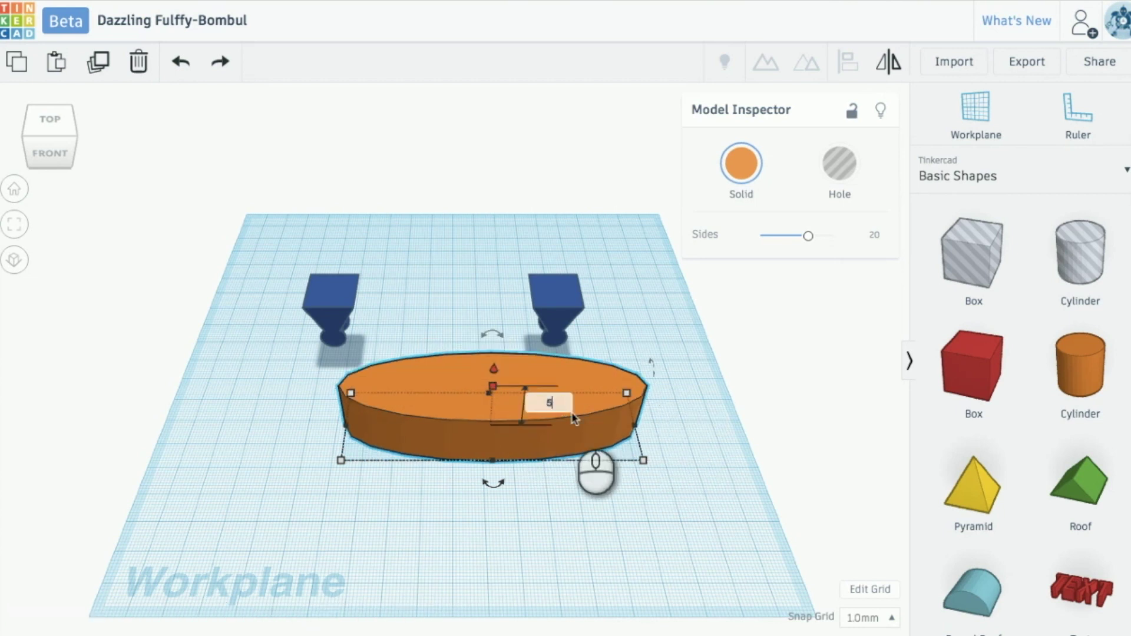
key("Return")
left_click(619, 521)
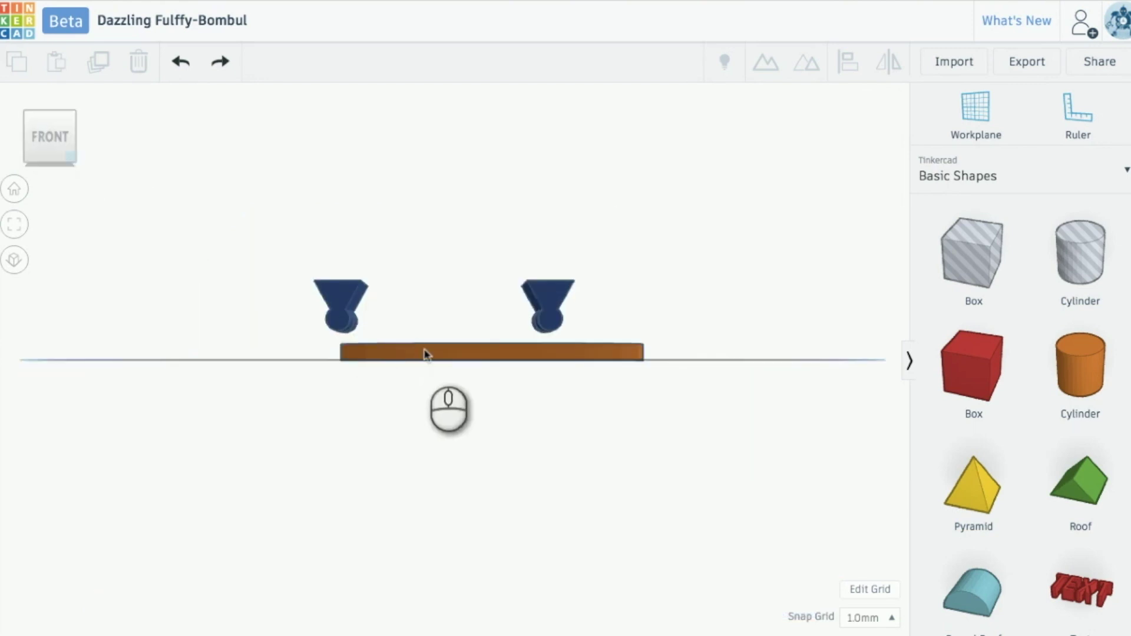
- Lift the oval deck 30 mm and nudge it left over the grips
left_click(454, 347)
left_click_drag(491, 320, 489, 232)
key("Left")
key("Left")
key("Left")
key("Left")
key("Left")
key("Left")
key("Left")
key("Left")
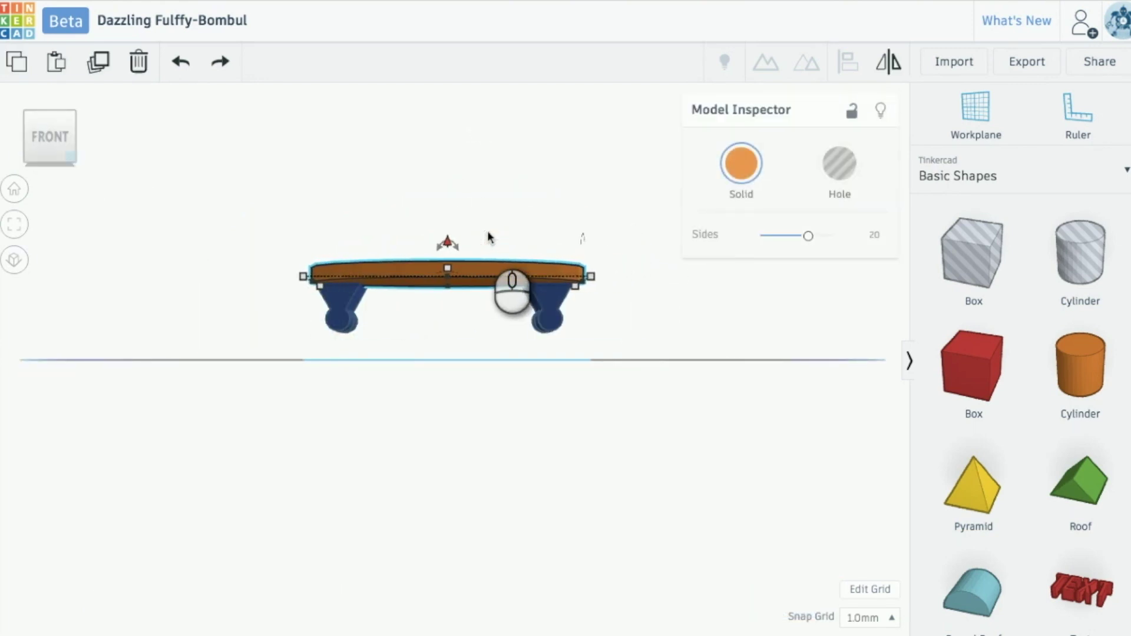
- Check the deck's alignment over both grip trucks from the bottom view
left_click(53, 160)
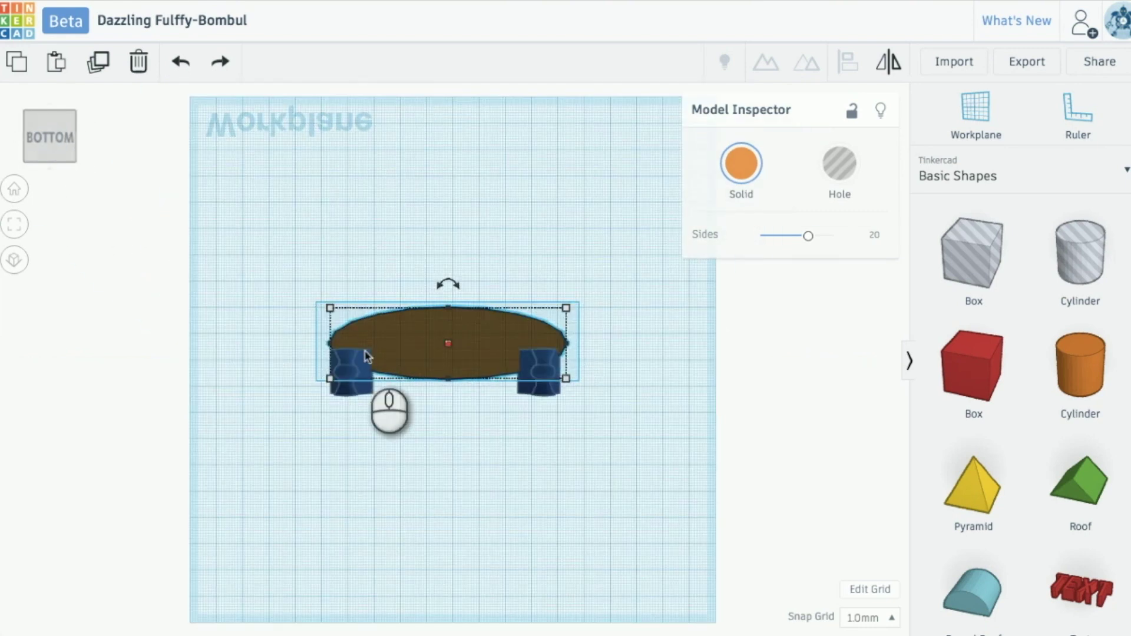
left_click(49, 118)
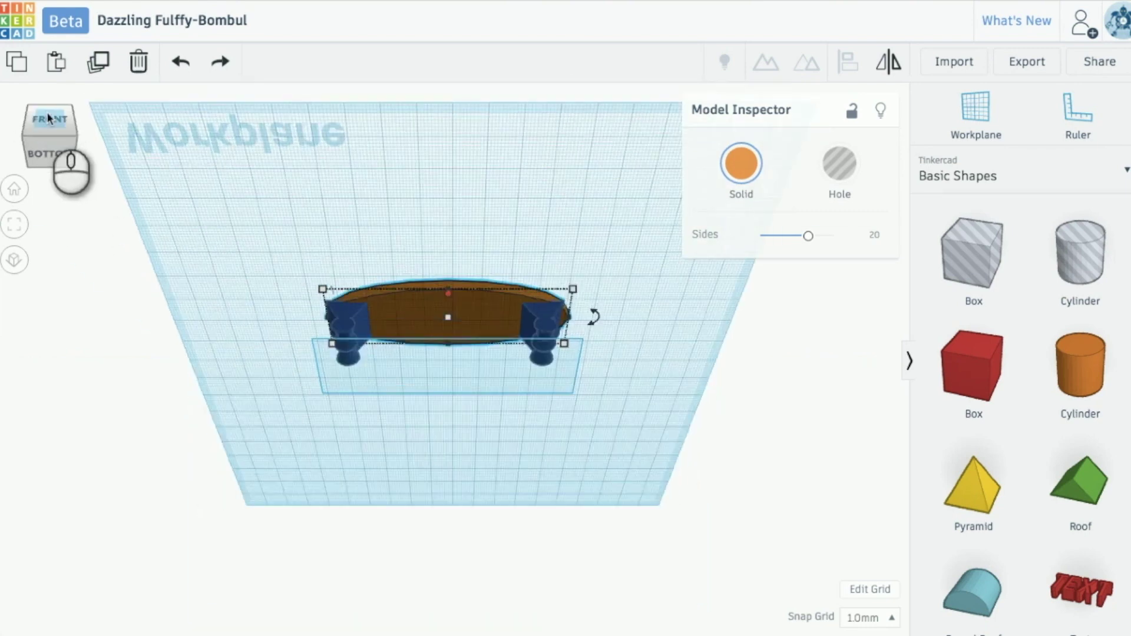
left_click(338, 299)
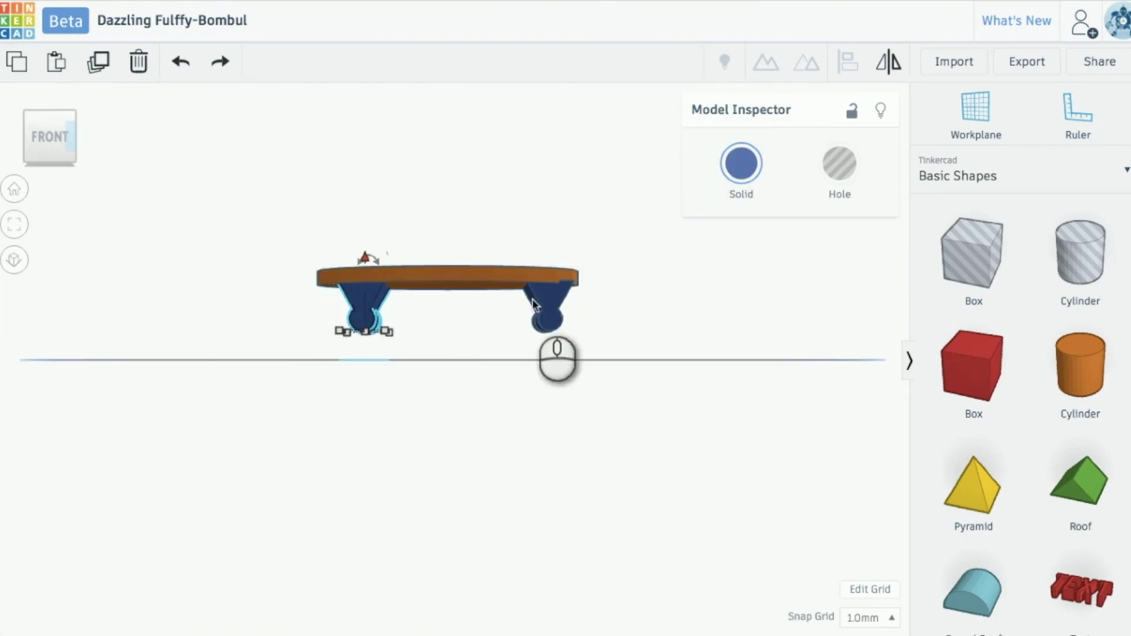
left_click(58, 159)
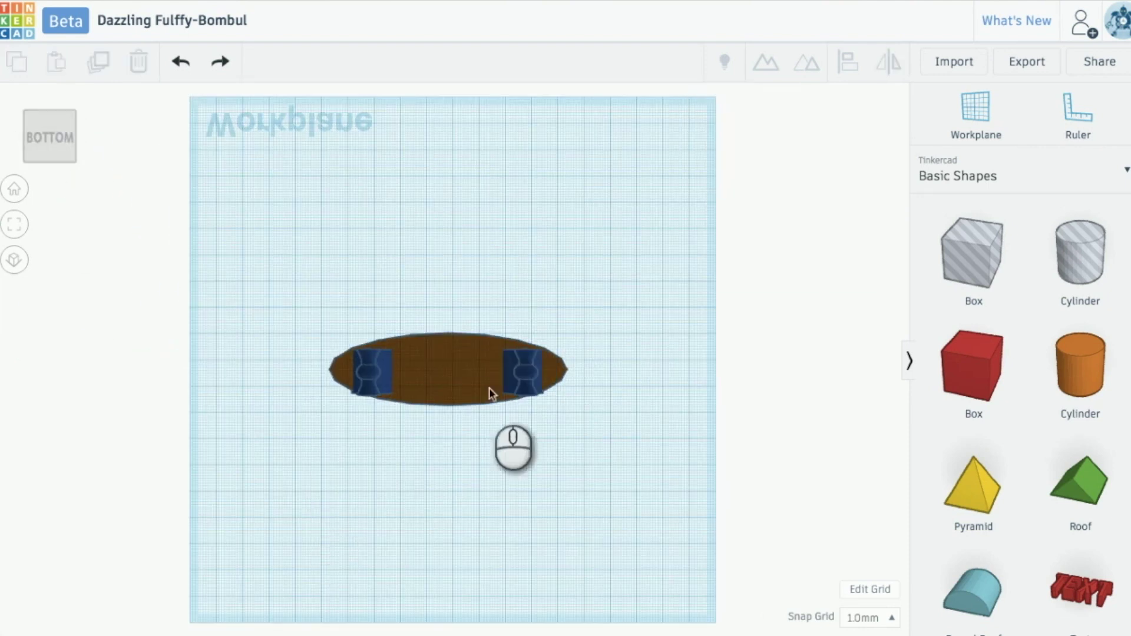
left_click(516, 372)
left_click(380, 371)
left_click(515, 525)
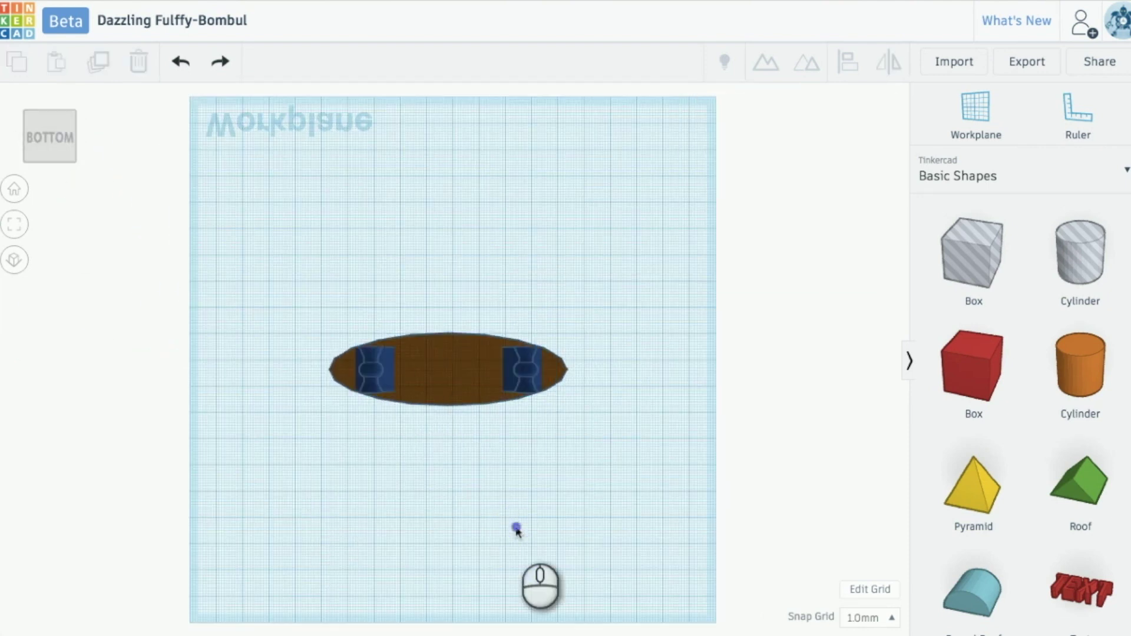
left_click(49, 175)
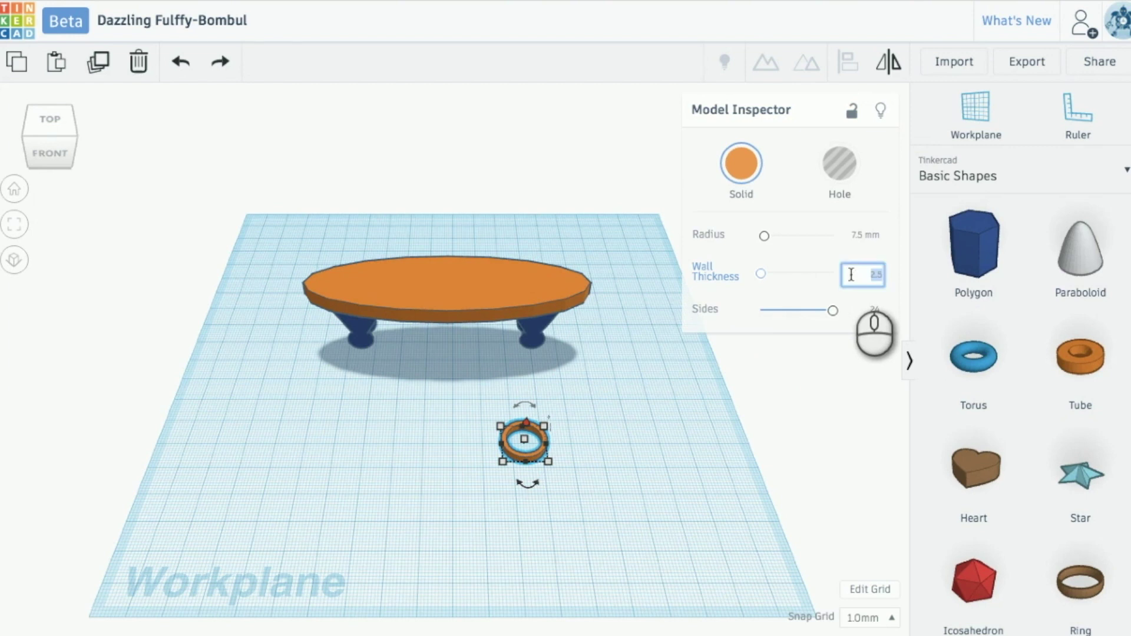
- Give the tube an 18 mm wall, lay it on its side, and move it near the right grip
type("18")
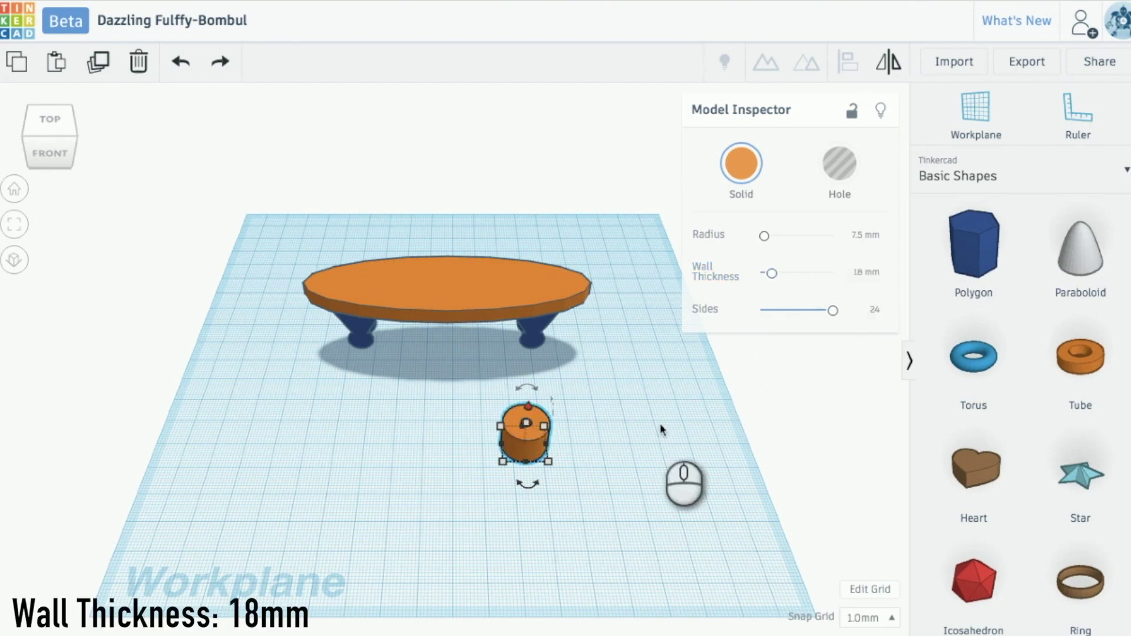
left_click_drag(552, 407, 554, 472)
left_click(609, 459)
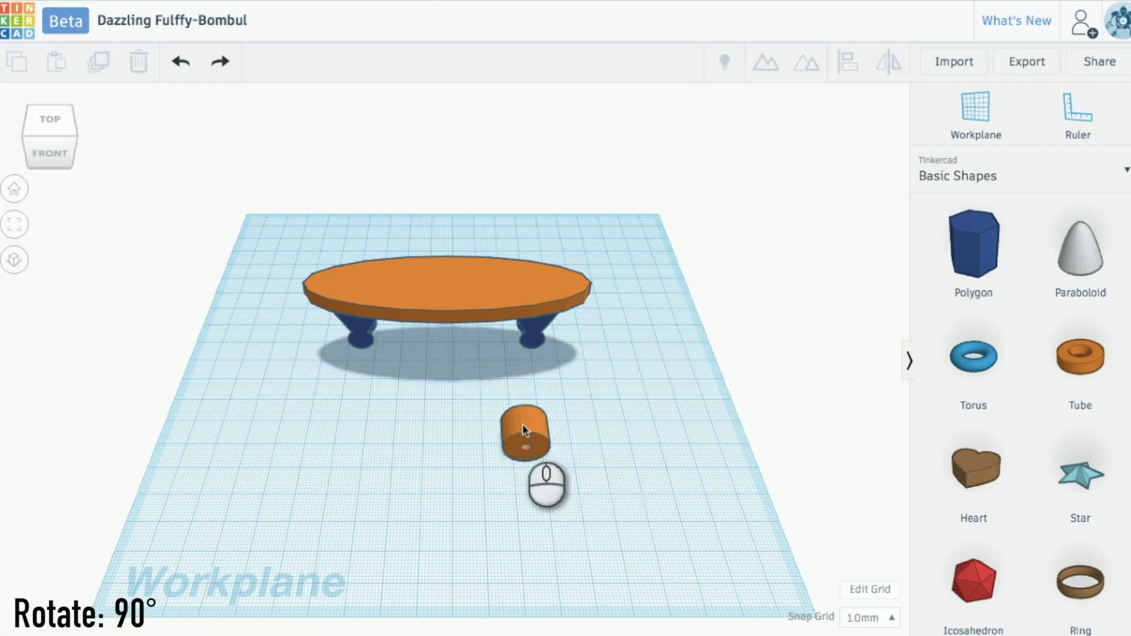
left_click_drag(517, 425, 560, 395)
left_click(83, 139)
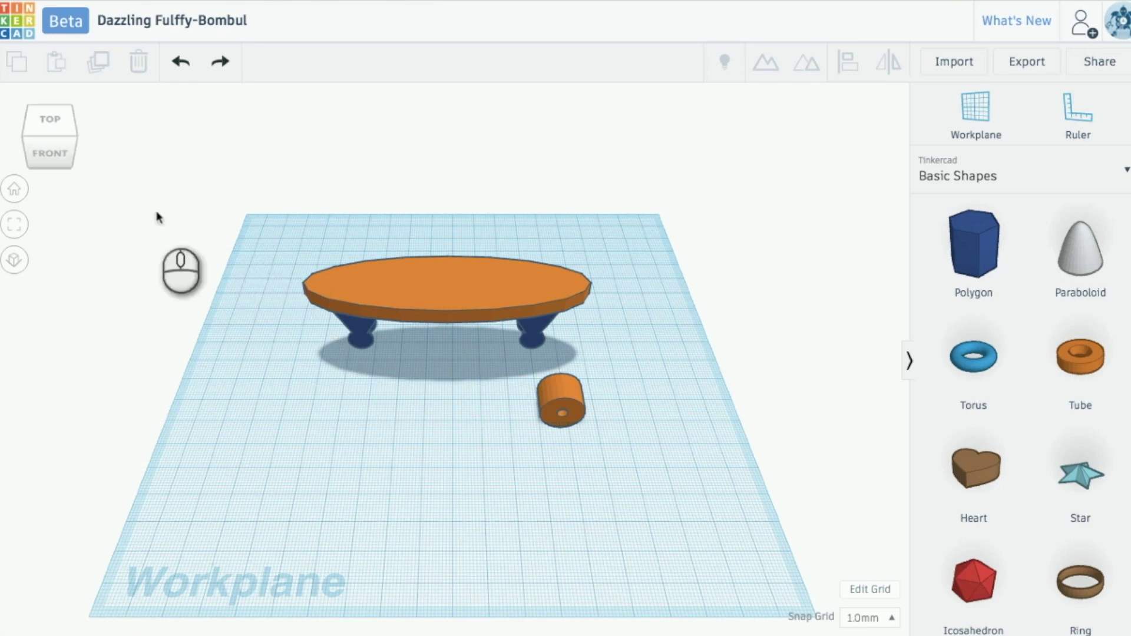
left_click(45, 147)
- Lower the deck and both grips 8 mm, then nudge the wheel under the right grip
left_click_drag(290, 221, 574, 345)
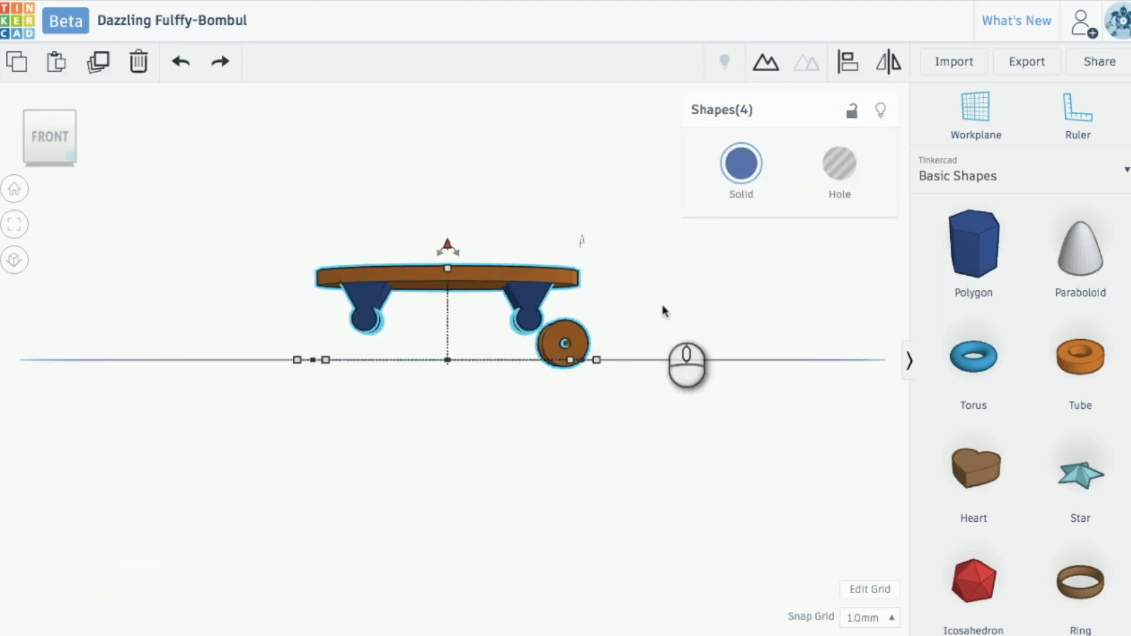
left_click_drag(338, 232, 546, 308)
left_click_drag(446, 251, 447, 267)
left_click(549, 326)
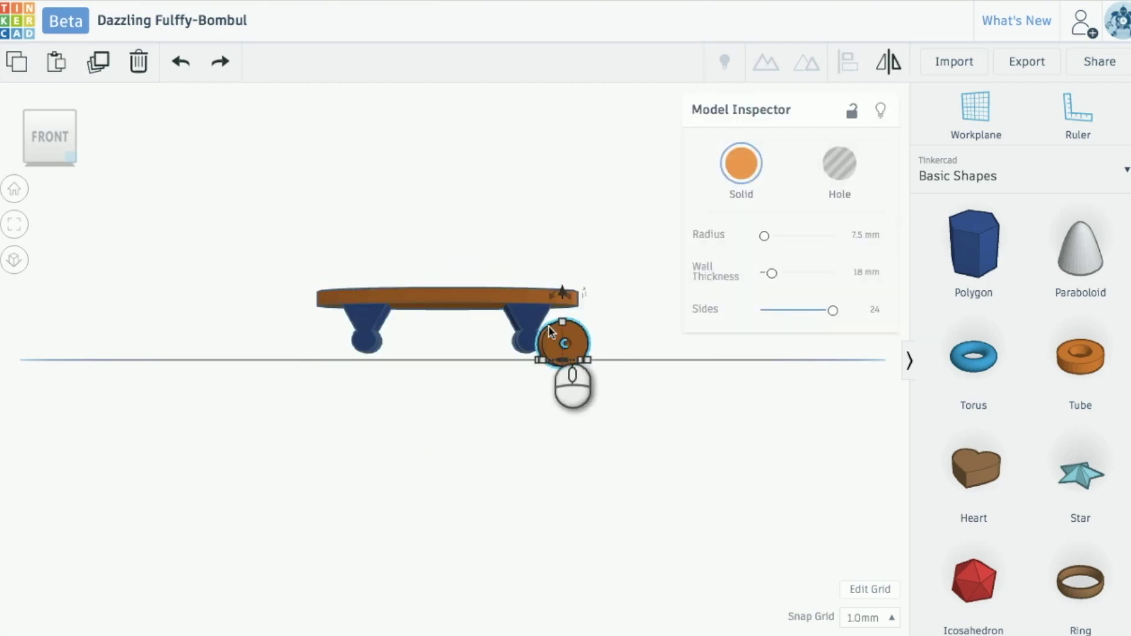
key("Left")
key("Left")
key("Left")
key("Left")
key("Left")
key("Left")
key("Left")
key("Left")
key("Left")
key("Left")
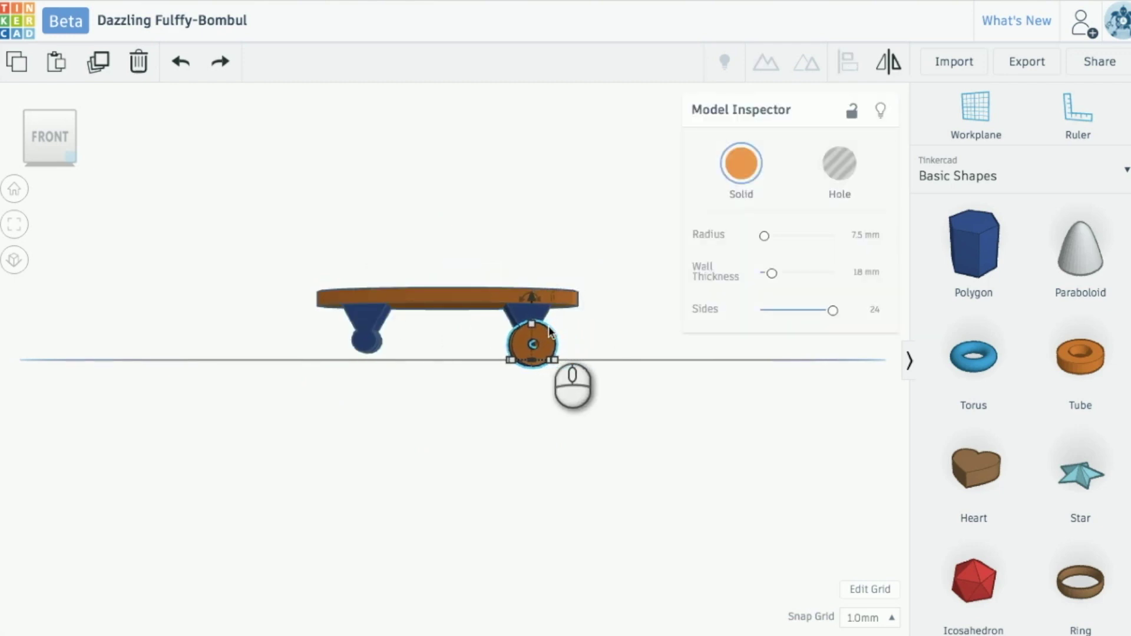
- From the right view, copy the wheel and move the copy to the grip's other end
left_click(662, 354)
left_click(73, 135)
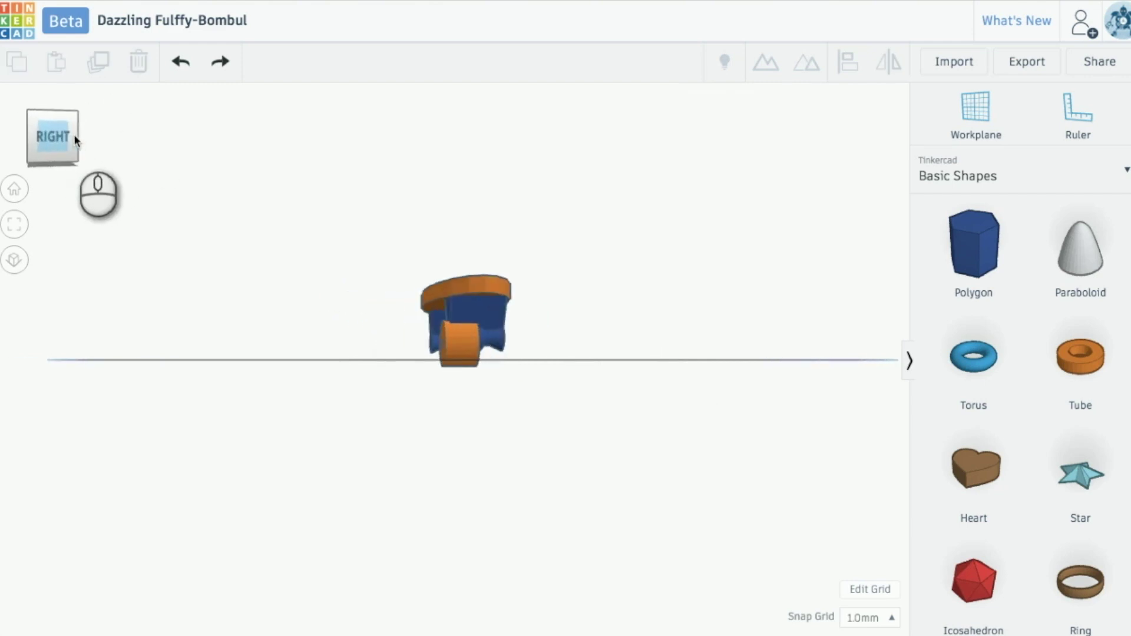
left_click(455, 344)
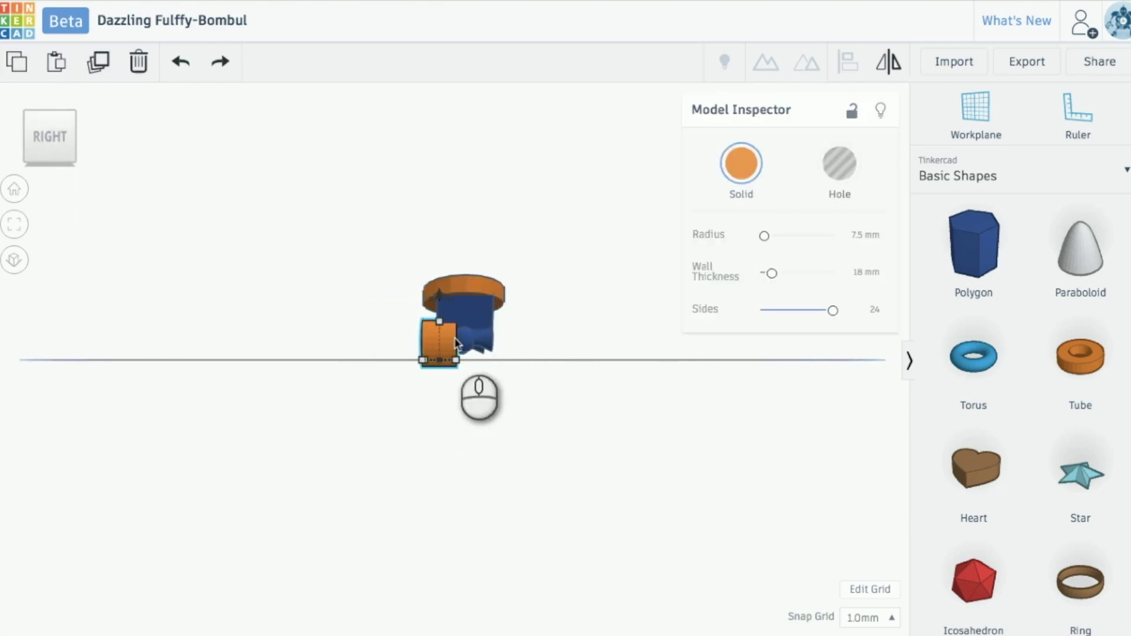
left_click(518, 343)
left_click(443, 338)
key("Right")
key("Right")
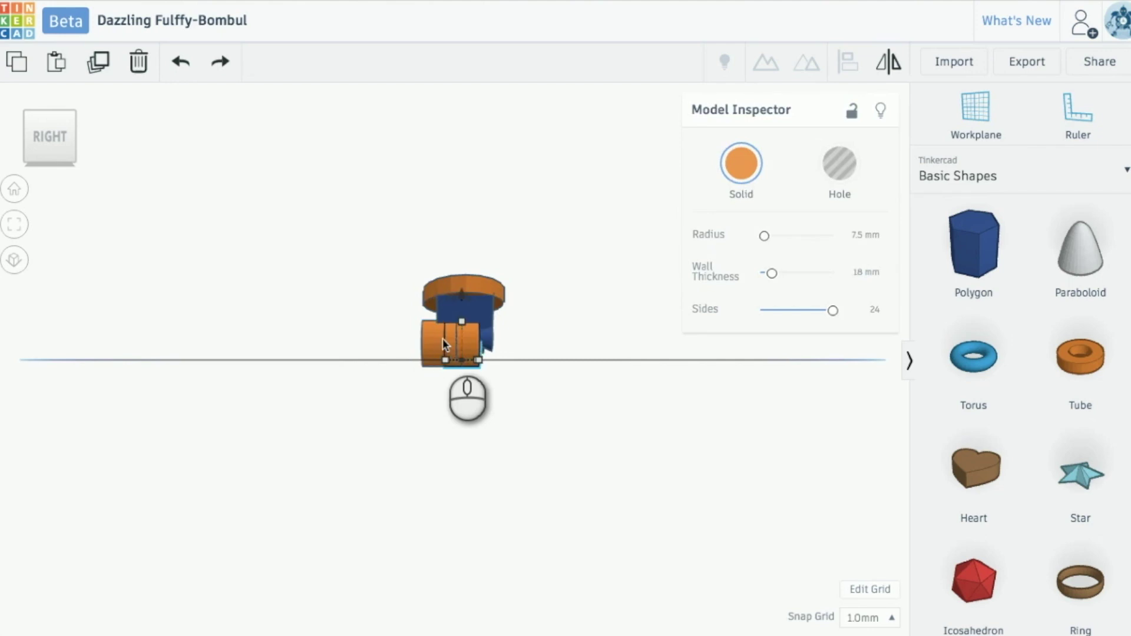
key("Right")
key("Right")
key("Right")
key("Right")
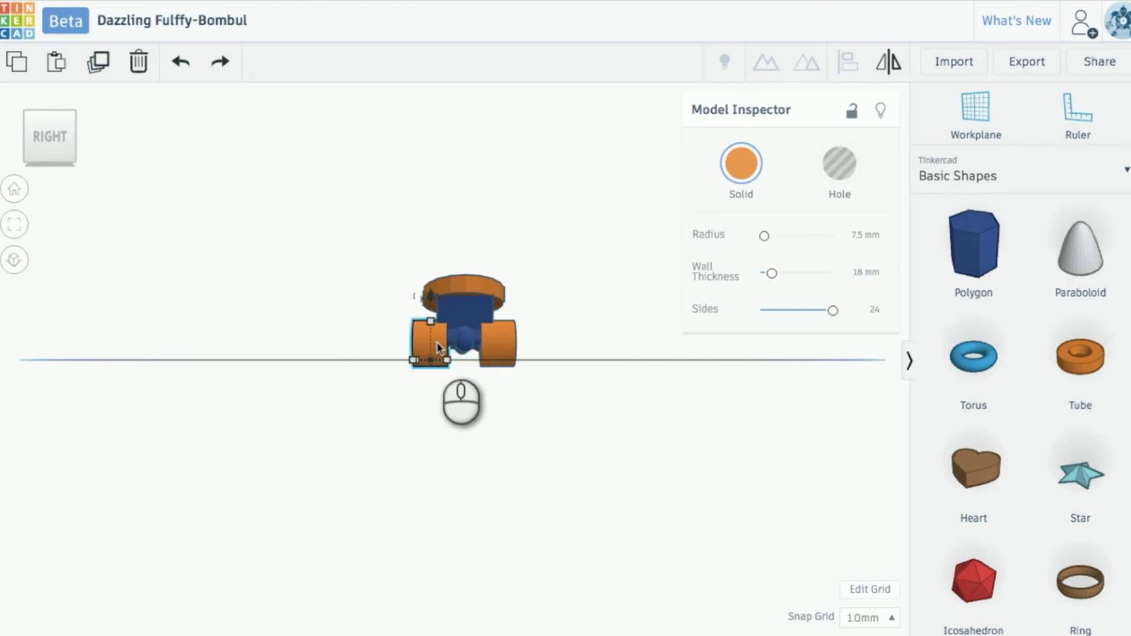
left_click(546, 343)
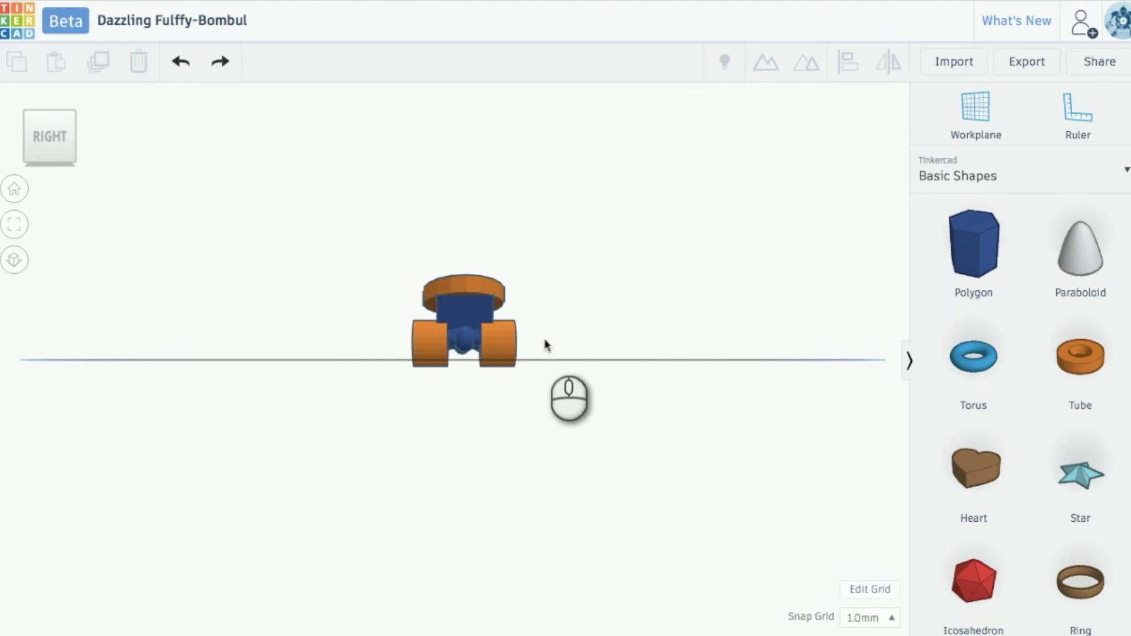
left_click(72, 136)
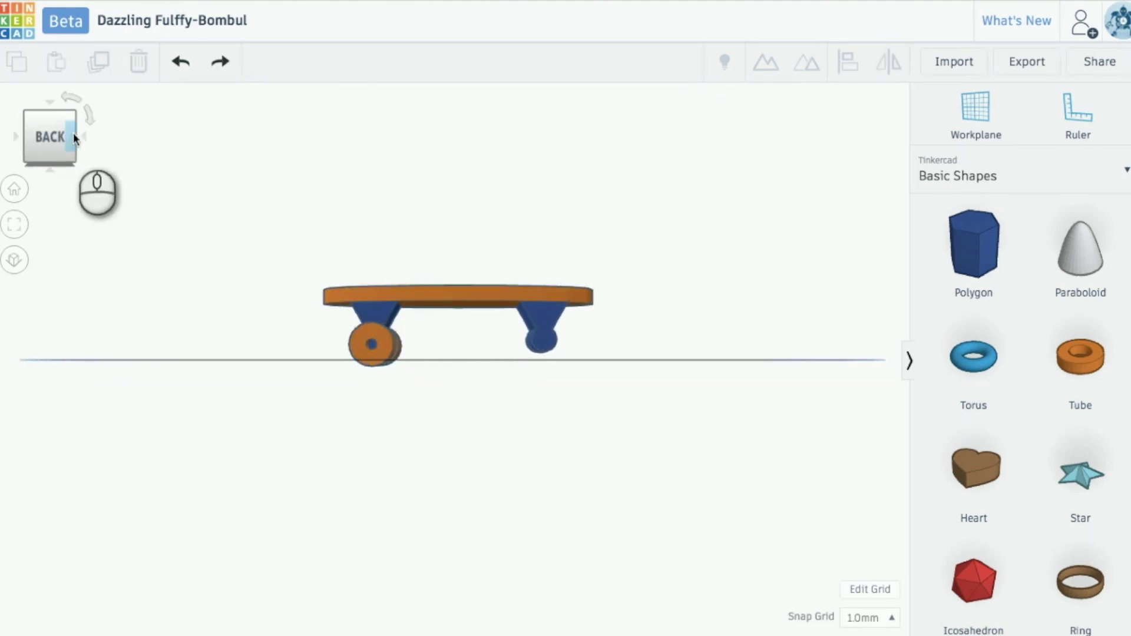
- From the bottom view, position the wheels so the second grip has one at each end
left_click(73, 132)
left_click(483, 347)
left_click(74, 137)
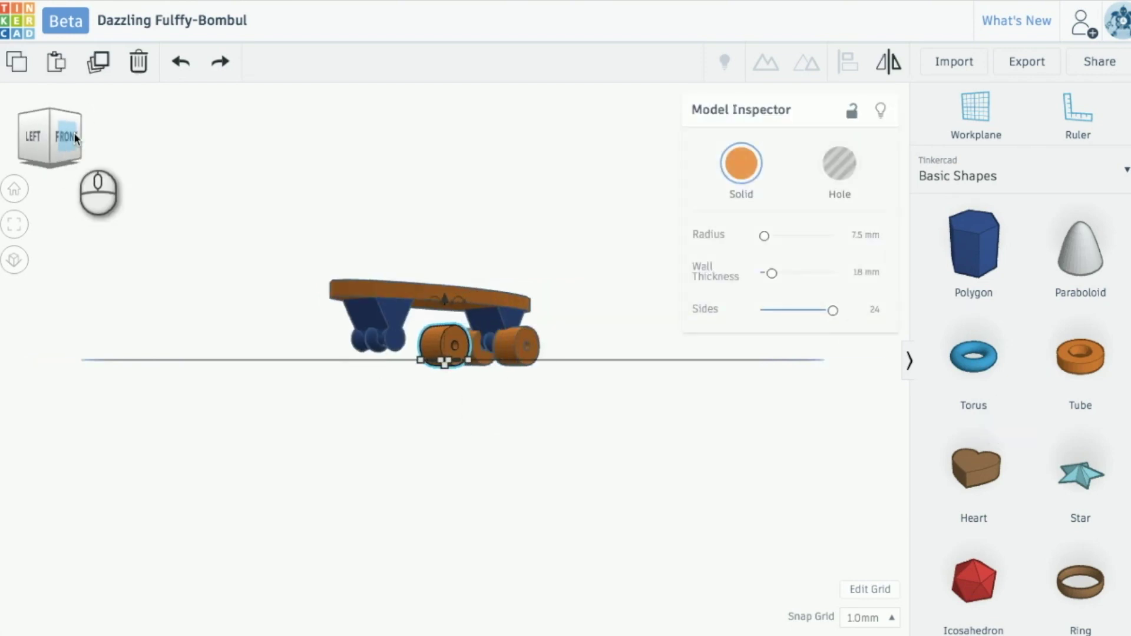
left_click(33, 137)
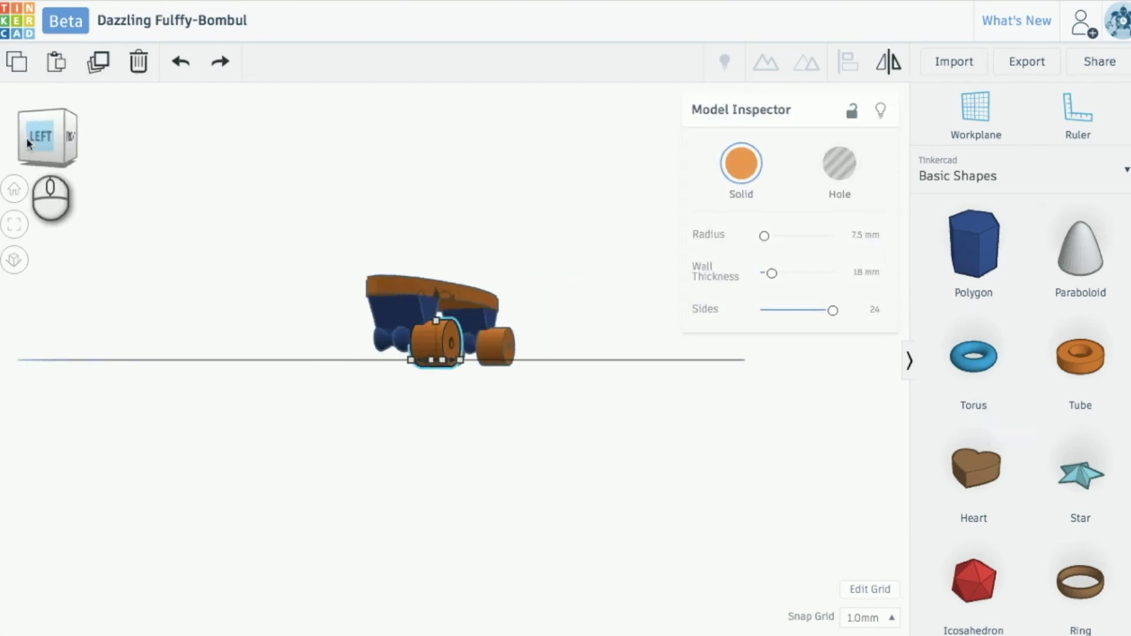
left_click(48, 161)
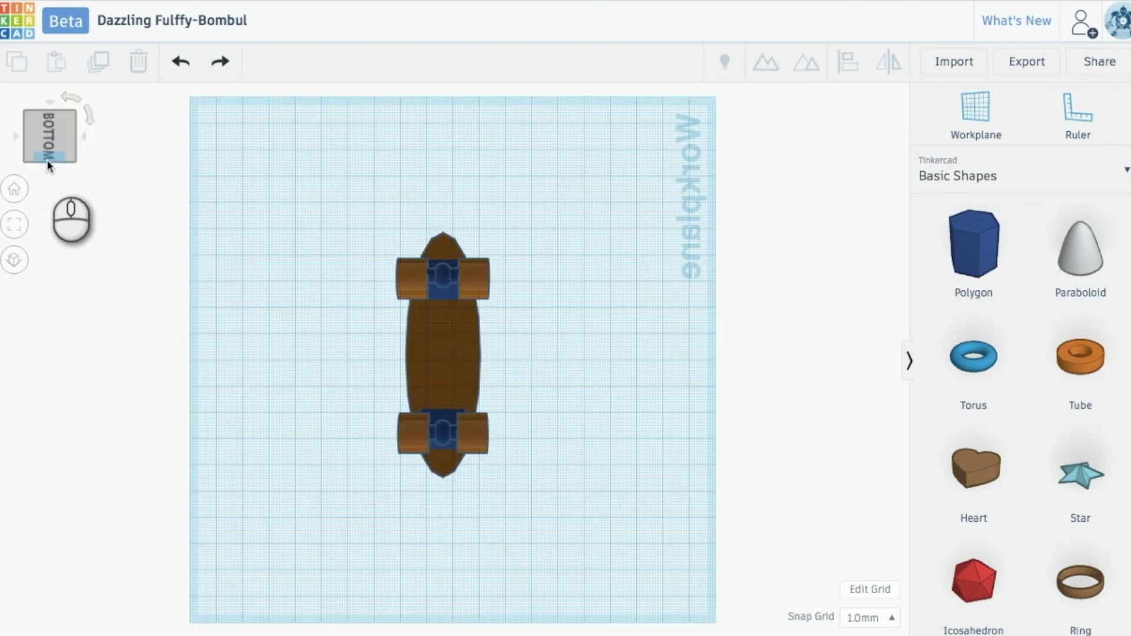
left_click(477, 280)
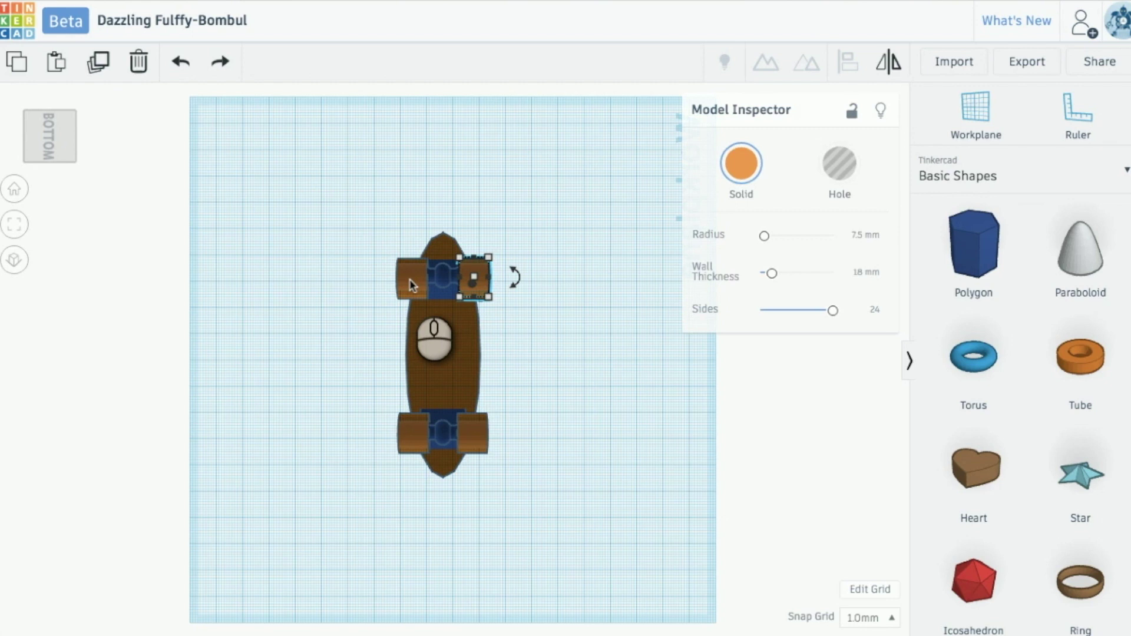
left_click(471, 432)
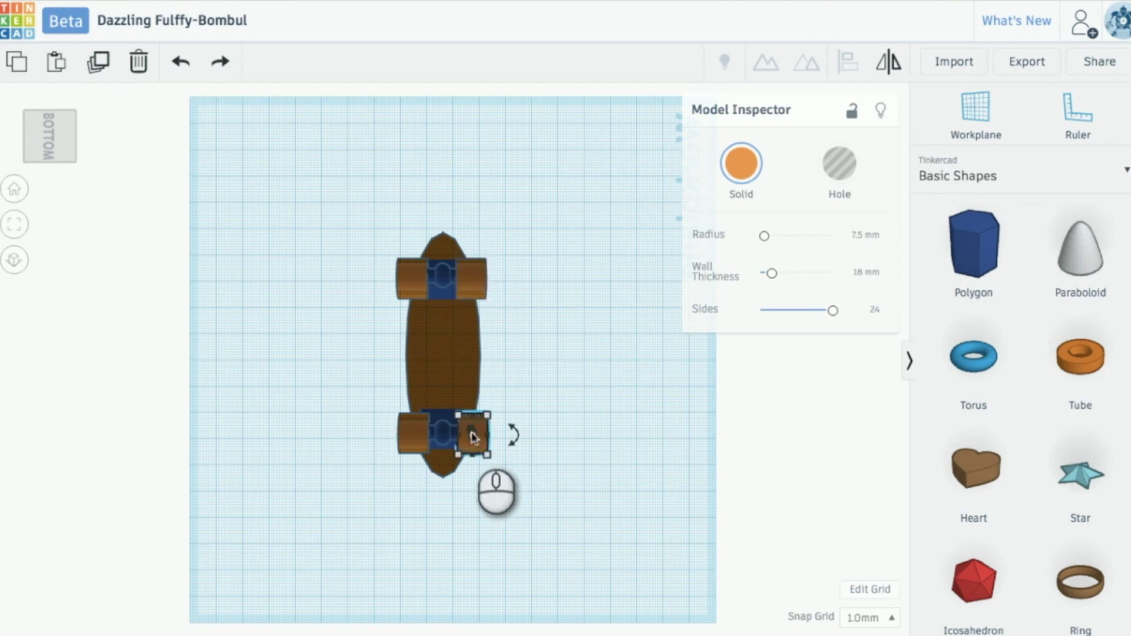
left_click(530, 425)
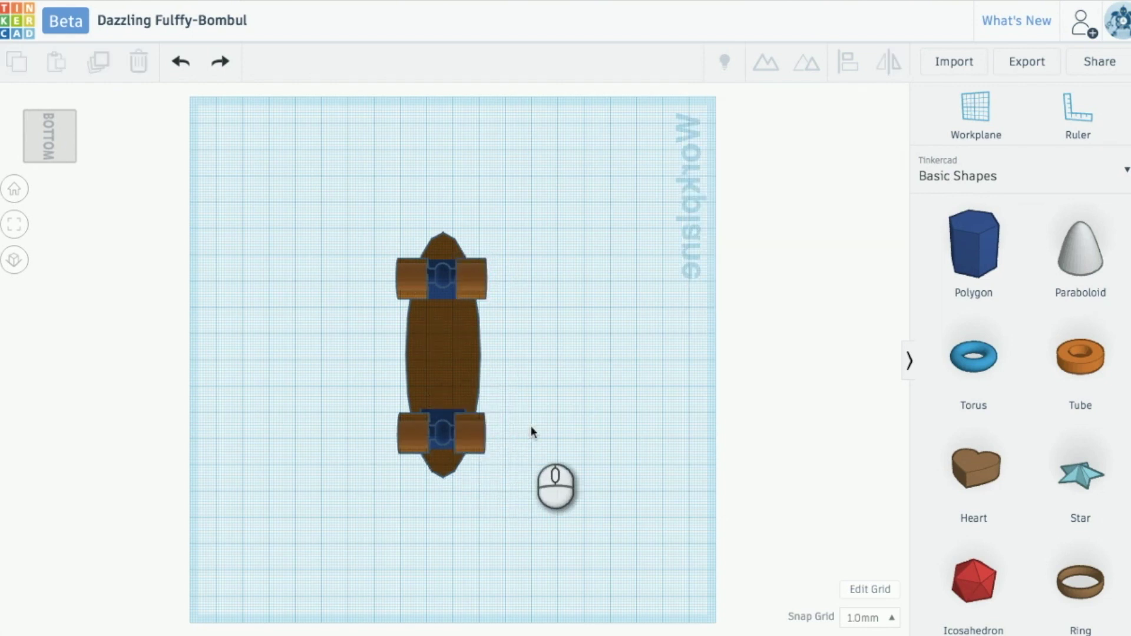
left_click(475, 430)
left_click(623, 364)
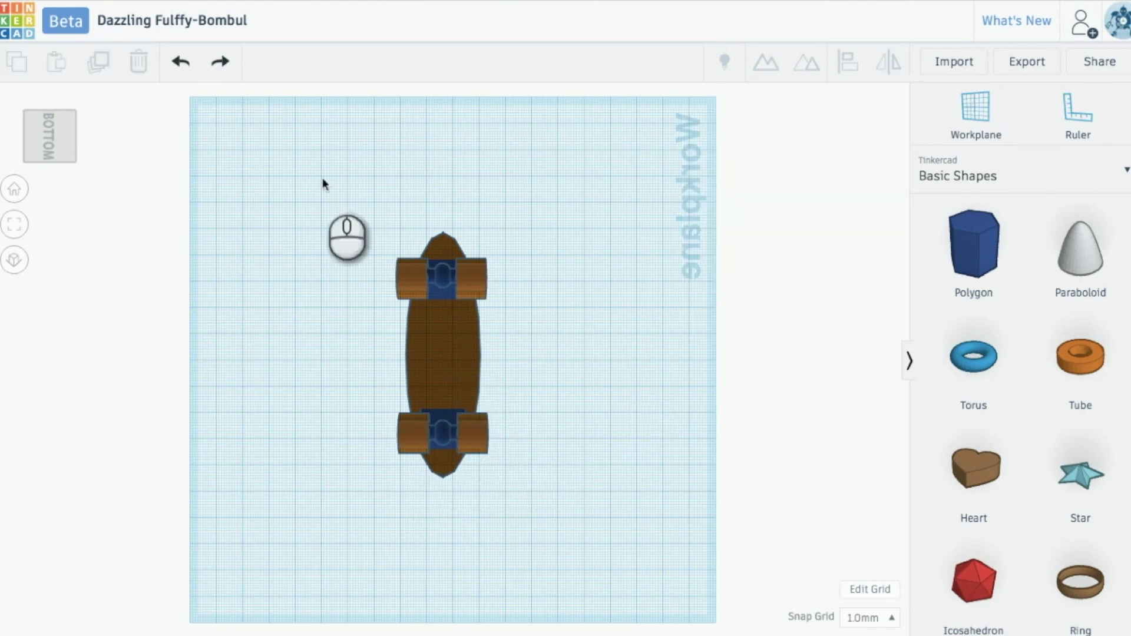
left_click(55, 116)
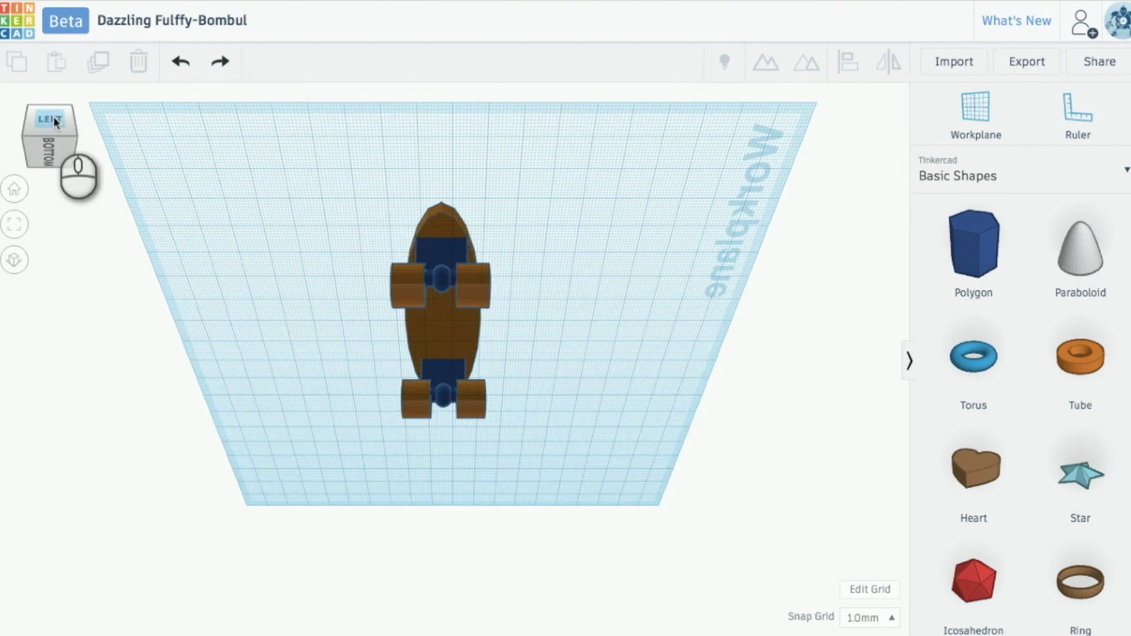
- In front view, select all seven skateboard parts and drop them to 0.00 mm height
left_click(54, 118)
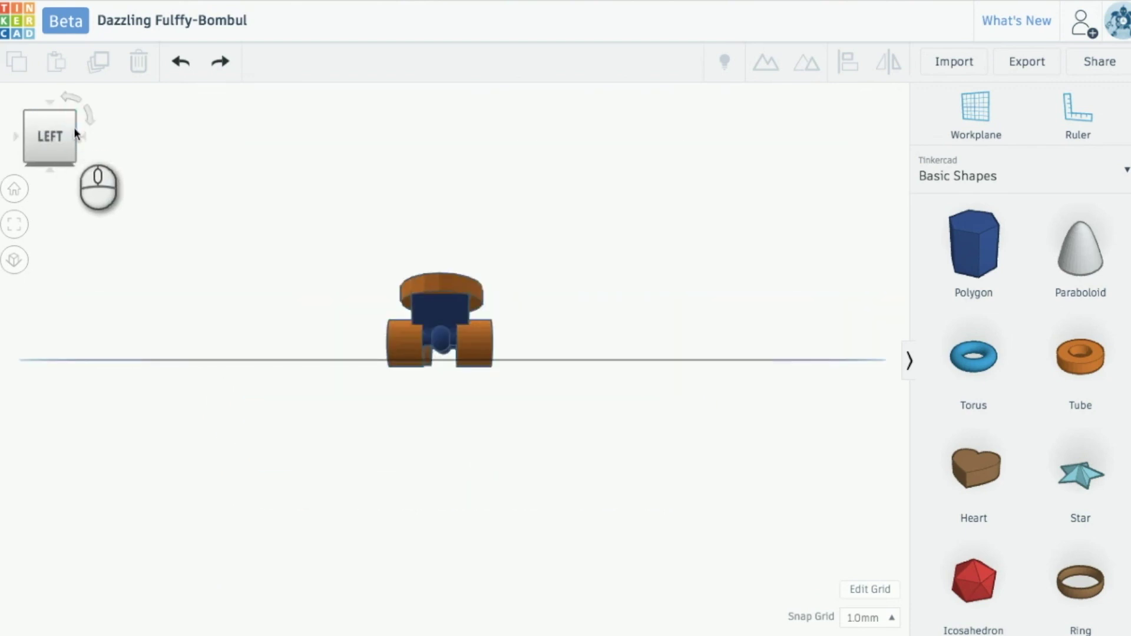
left_click(74, 132)
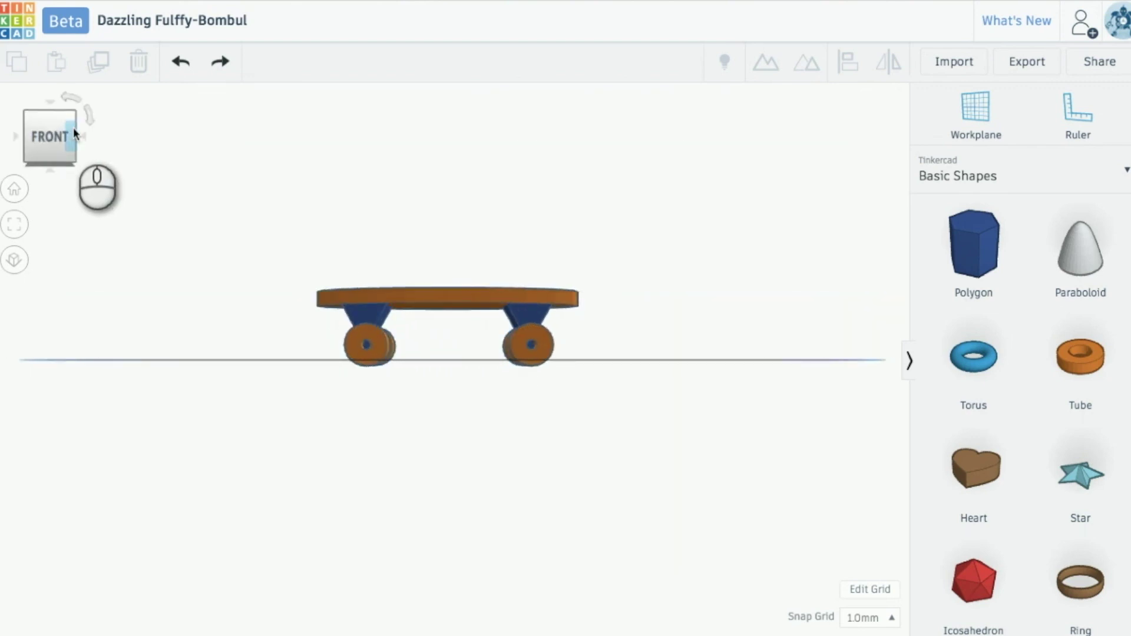
left_click_drag(274, 218, 624, 421)
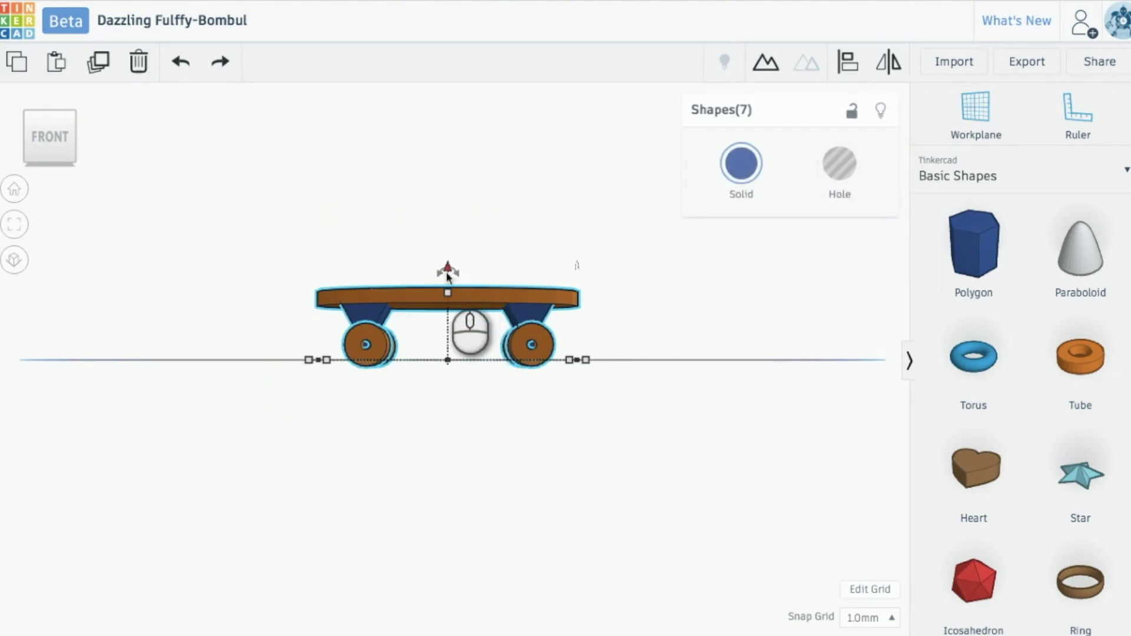
left_click_drag(447, 274, 444, 266)
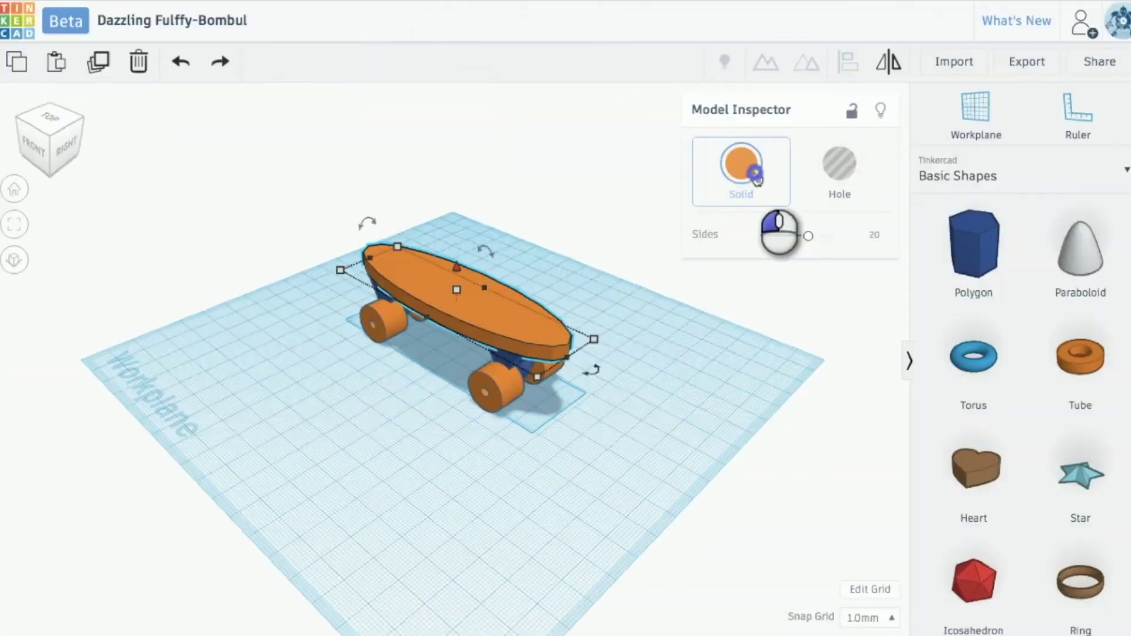
- Colour the skateboard deck light blue with a preset Solid swatch
left_click(741, 163)
left_click(870, 291)
left_click(498, 407)
left_click(472, 298)
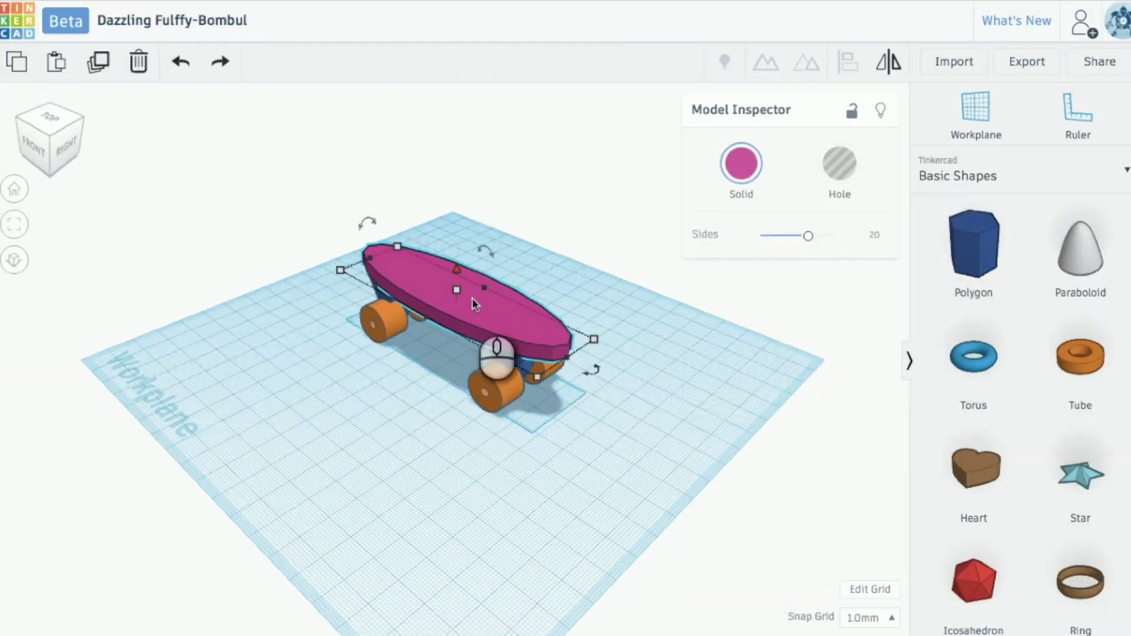
left_click(741, 164)
left_click(793, 263)
left_click(527, 393)
- Make the front wheel and the rear left wheel pink
left_click(496, 389)
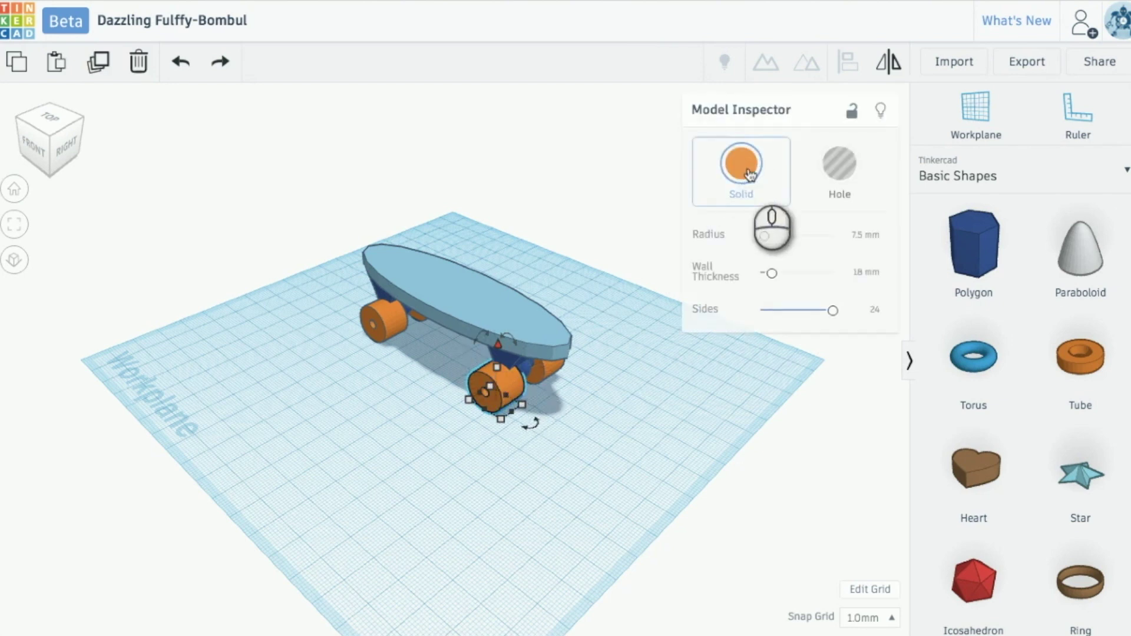
left_click(741, 163)
left_click(871, 291)
left_click(383, 318)
left_click(741, 163)
left_click(871, 291)
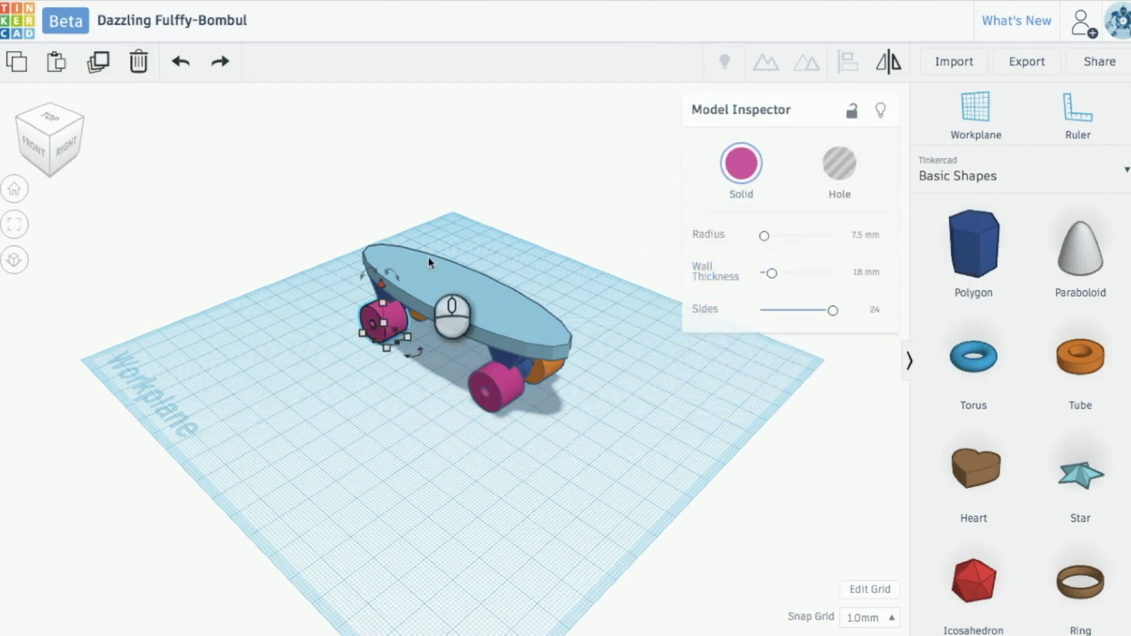
left_click(427, 235)
- Make the two remaining orange wheels on the far side pink
left_click(81, 146)
left_click(419, 337)
left_click(741, 163)
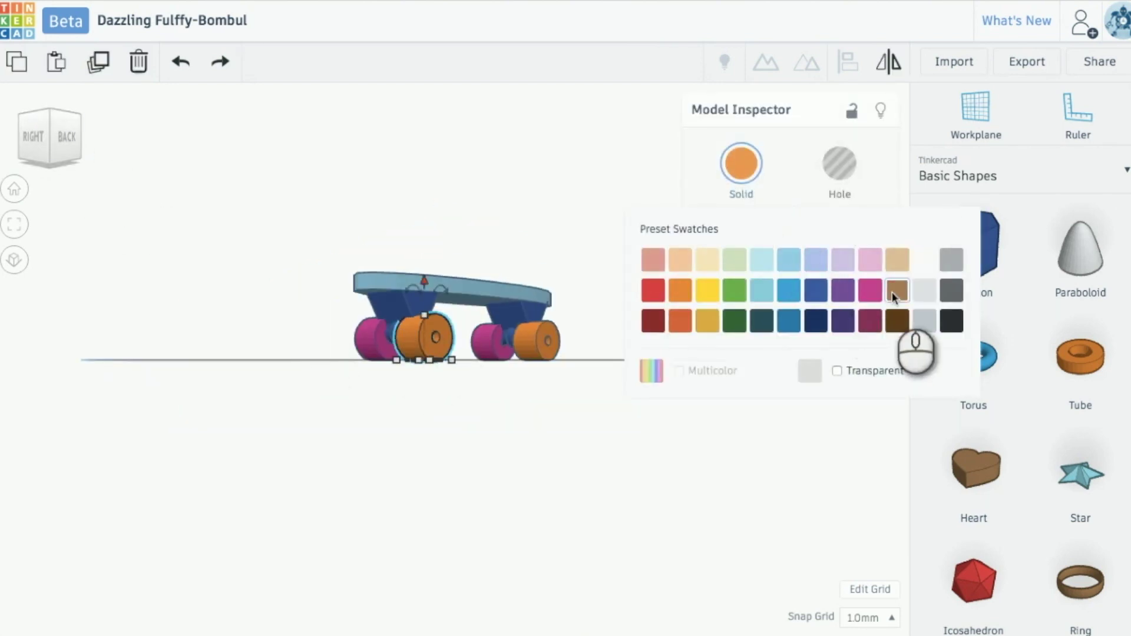
left_click(871, 291)
left_click(529, 341)
left_click(741, 163)
left_click(870, 291)
- Colour the rear and front trucks yellow, then select all seven parts from above
left_click(516, 312)
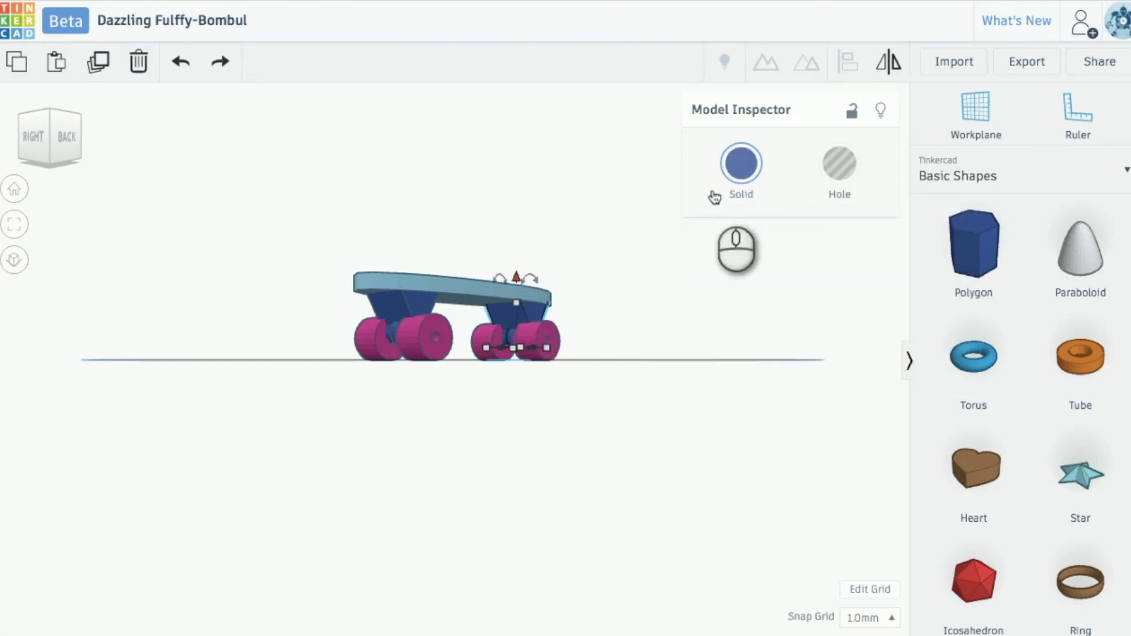
left_click(741, 163)
left_click(707, 290)
left_click(406, 303)
left_click(741, 163)
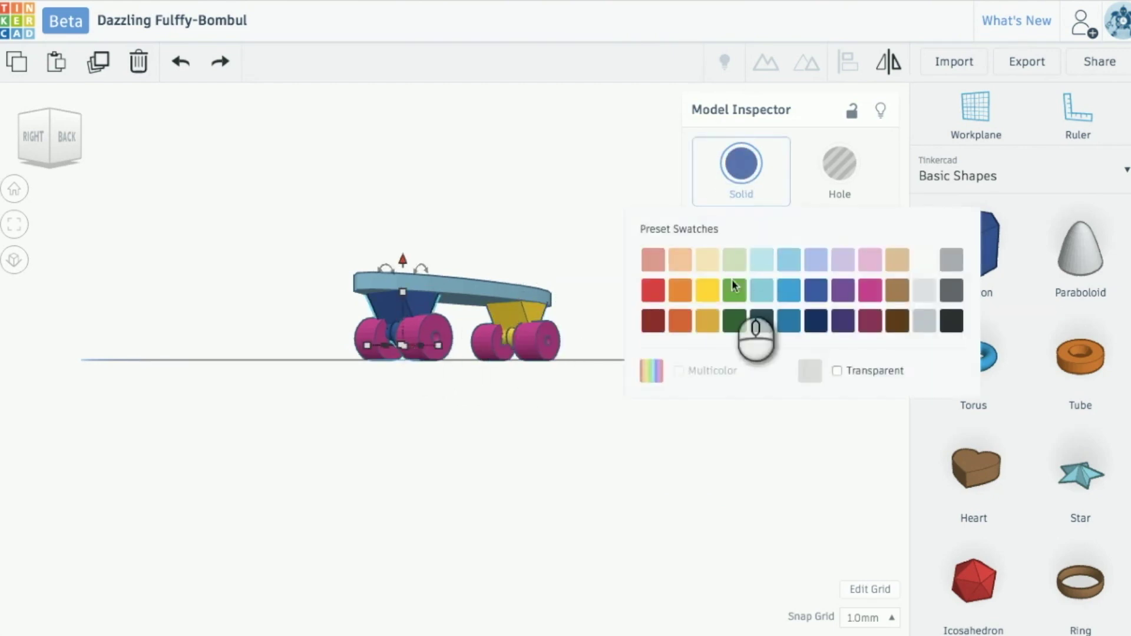
left_click(706, 290)
left_click(52, 113)
left_click_drag(207, 195, 624, 412)
- Group the seven parts and tick Multicolor so the deck, wheels and trucks keep their colours
left_click(763, 70)
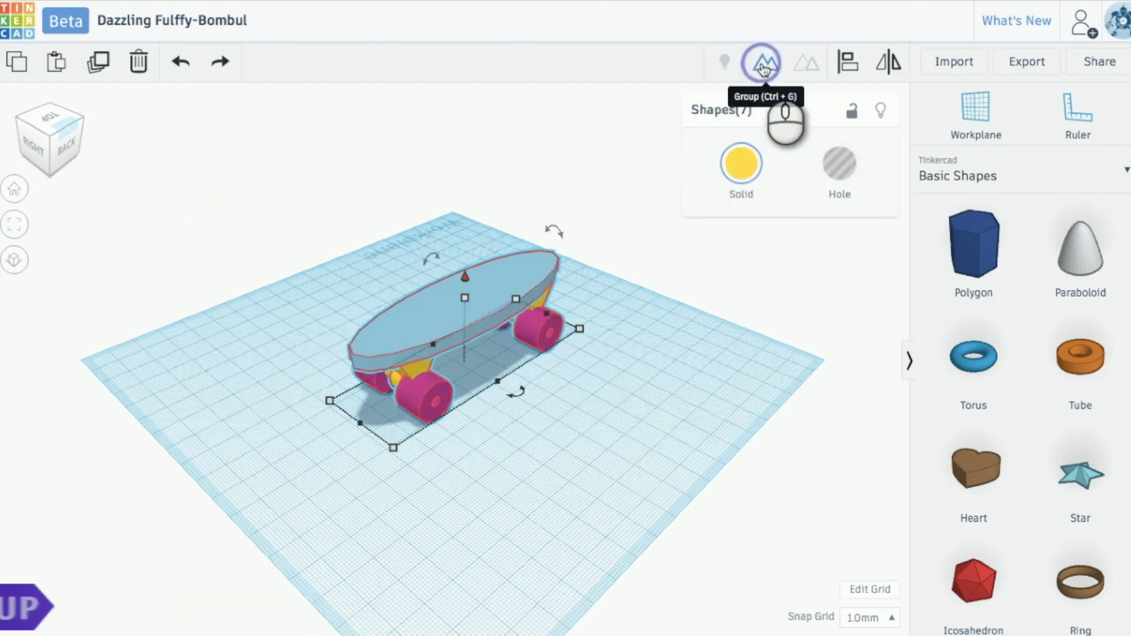
left_click(637, 418)
left_click(501, 297)
left_click(741, 161)
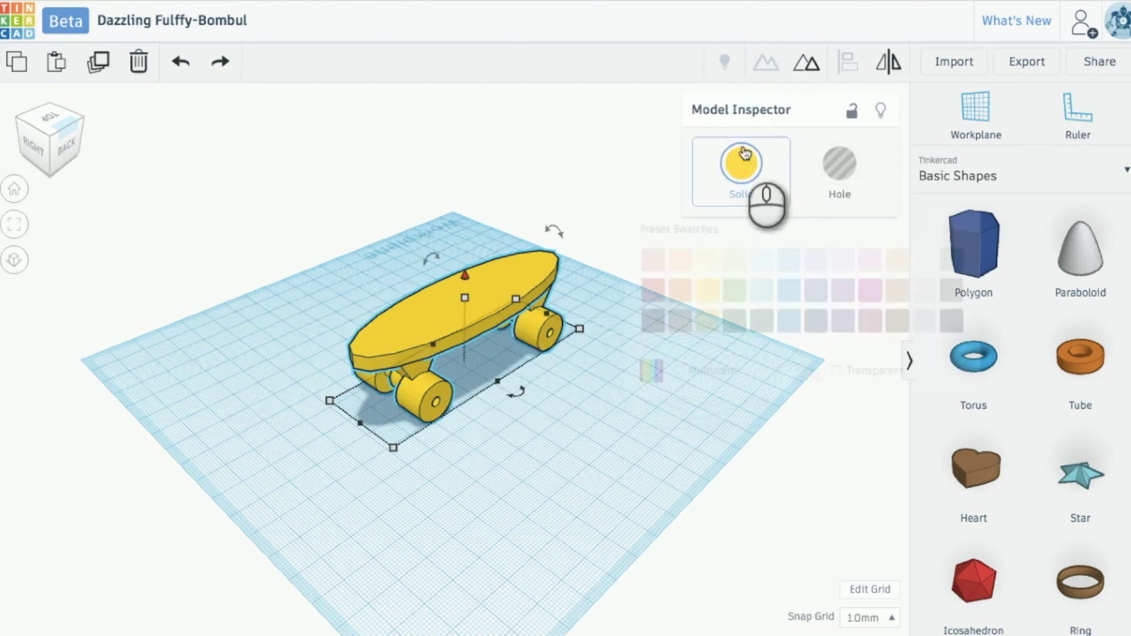
left_click(679, 371)
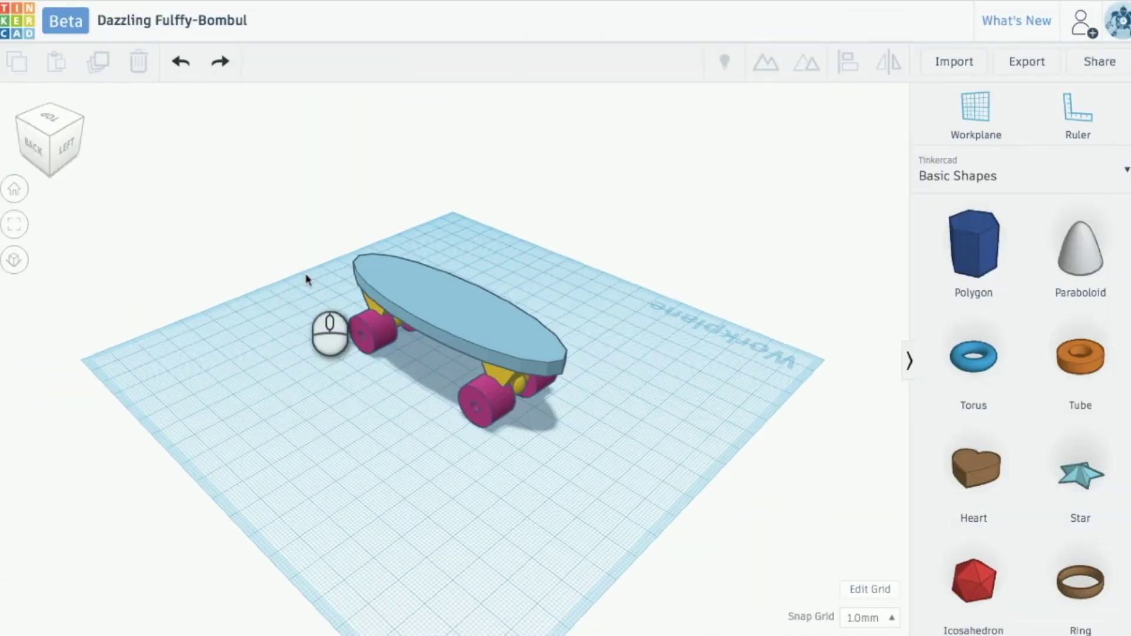
- Export the selected grouped skateboard as an .STL download
left_click(451, 309)
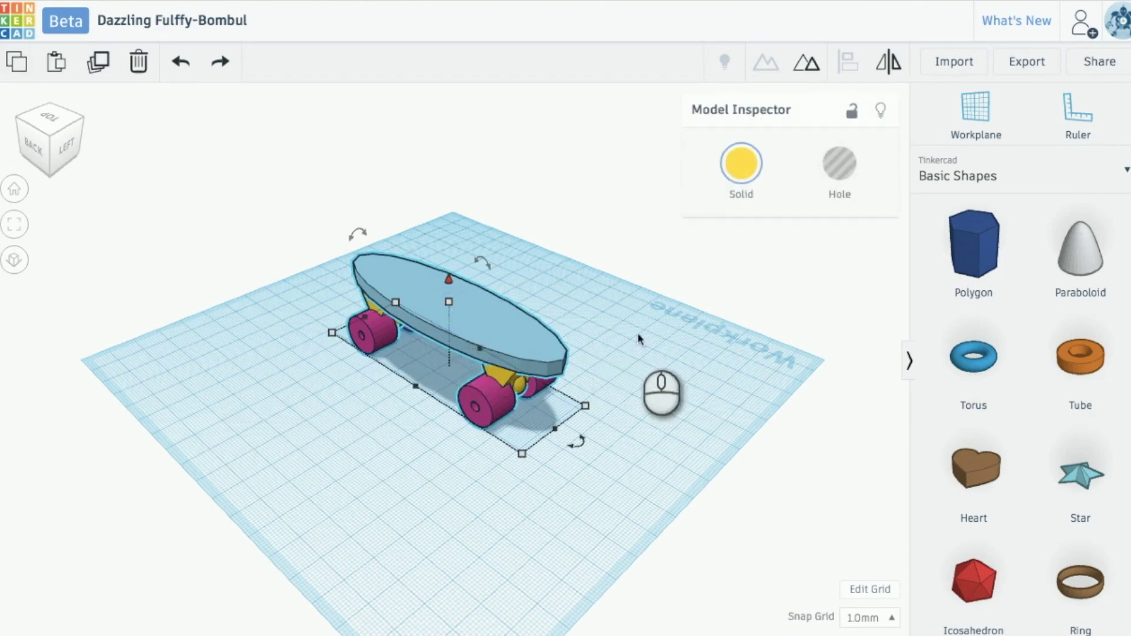
left_click(1026, 63)
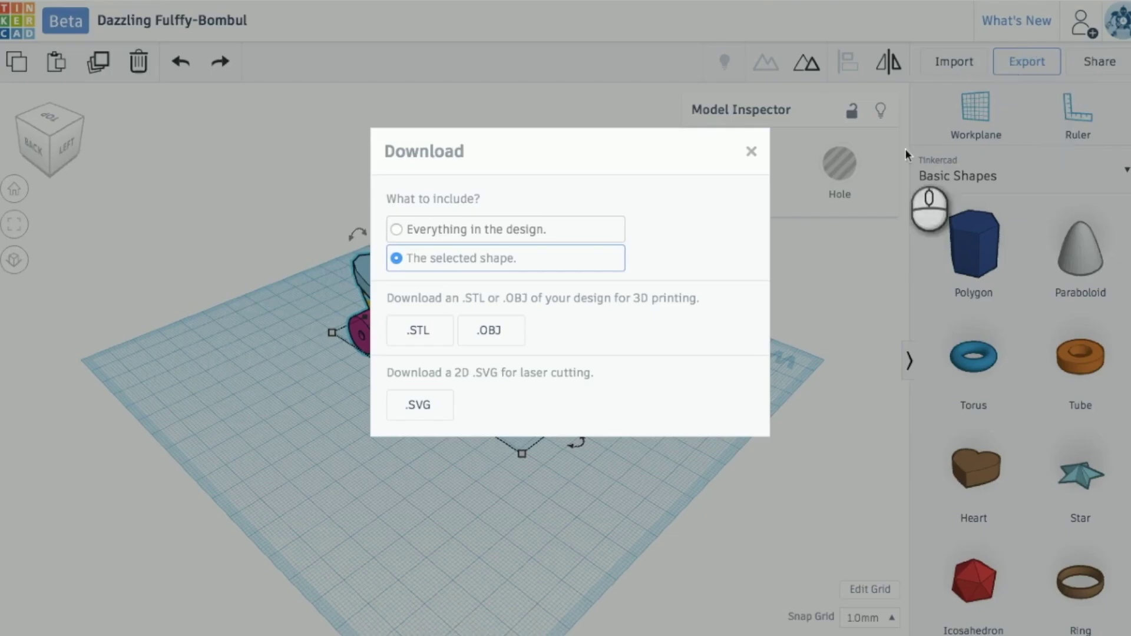
left_click(426, 329)
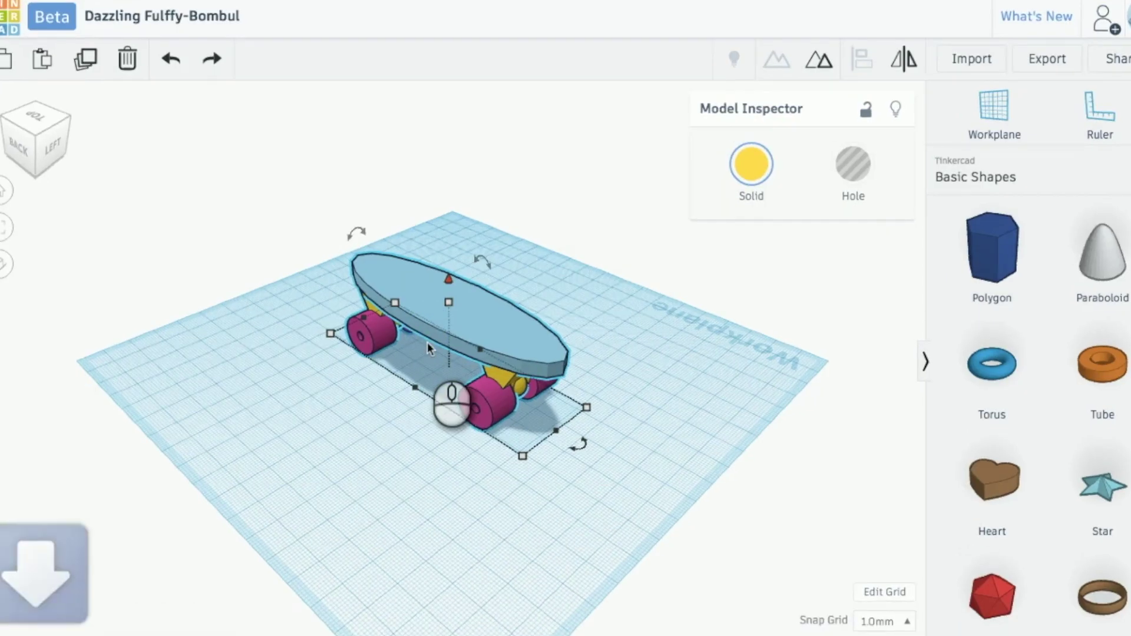